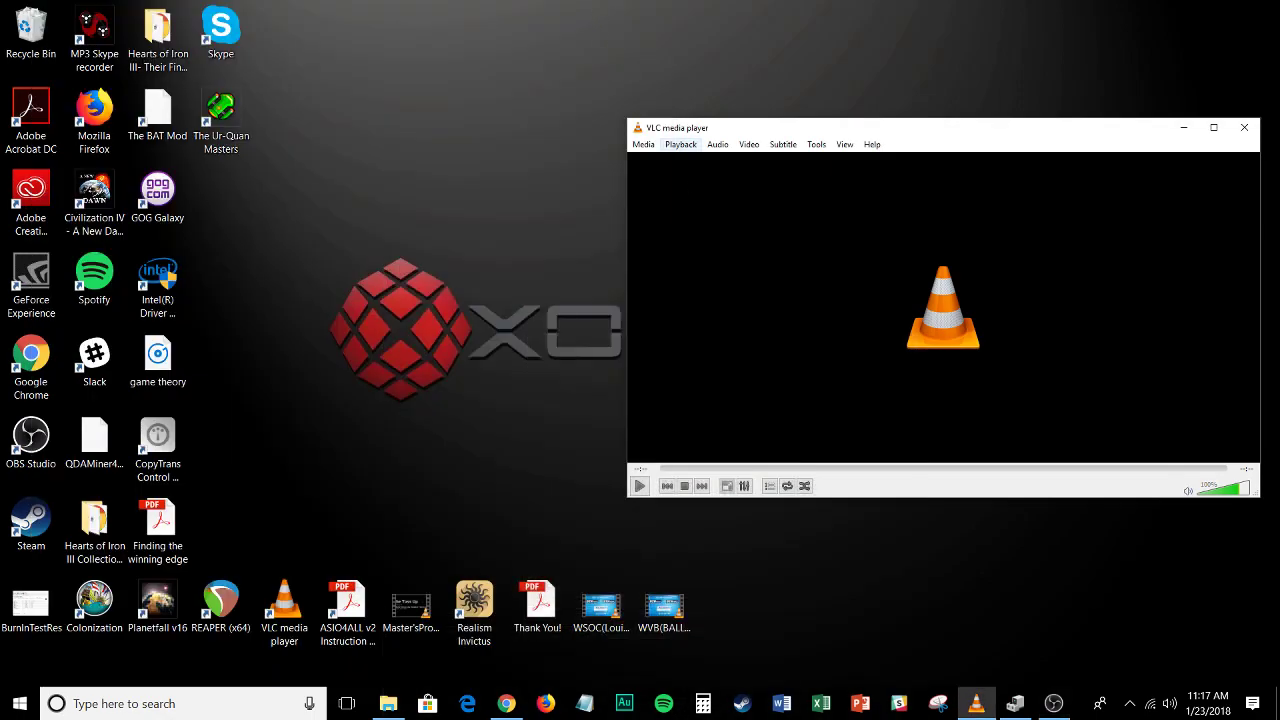
- Bring the Chrome window with the YouTube Creator Studio dashboard to the front
mouse_move(516, 708)
- Go to Live Streaming Events in Creator Studio and begin a new live event
left_click(520, 708)
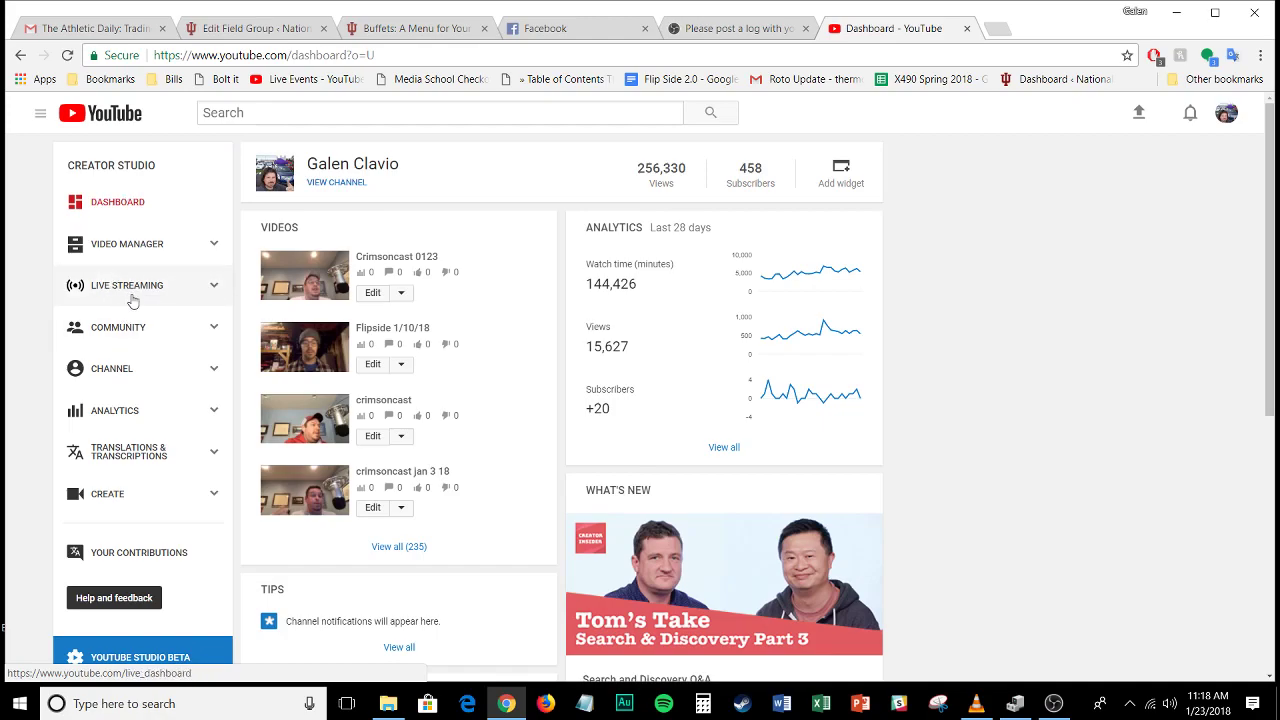
left_click(216, 292)
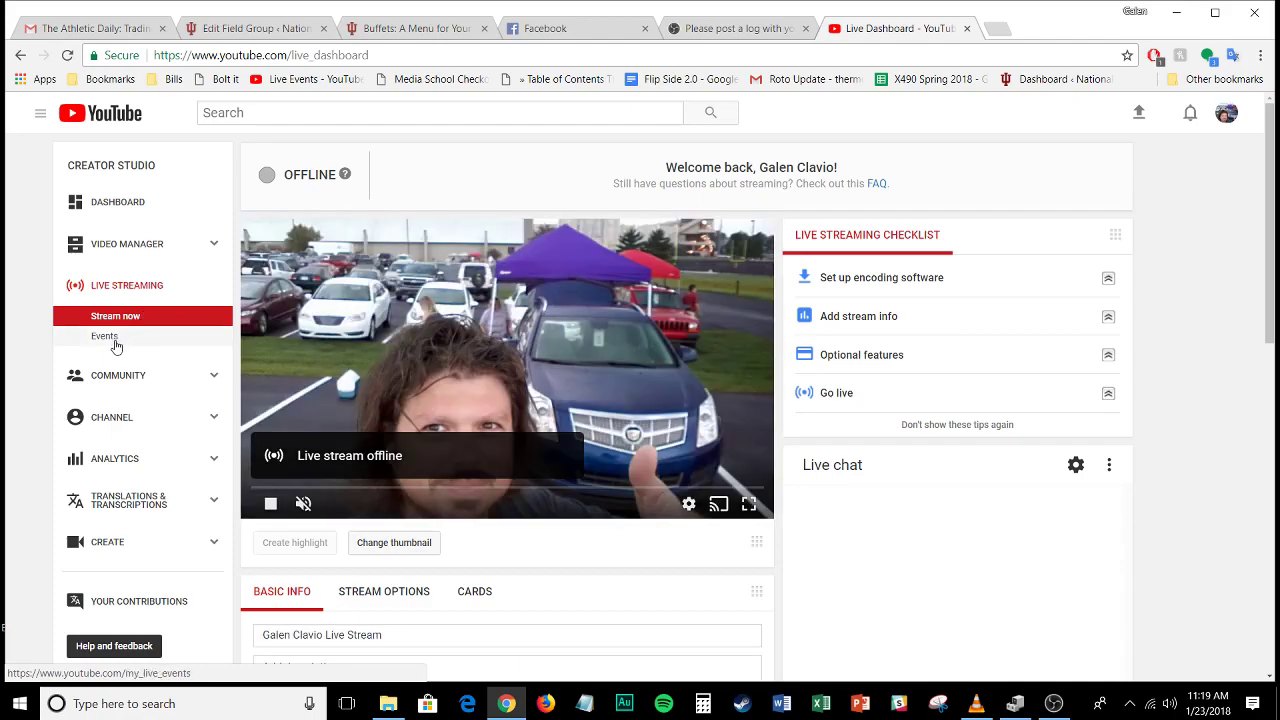
left_click(105, 336)
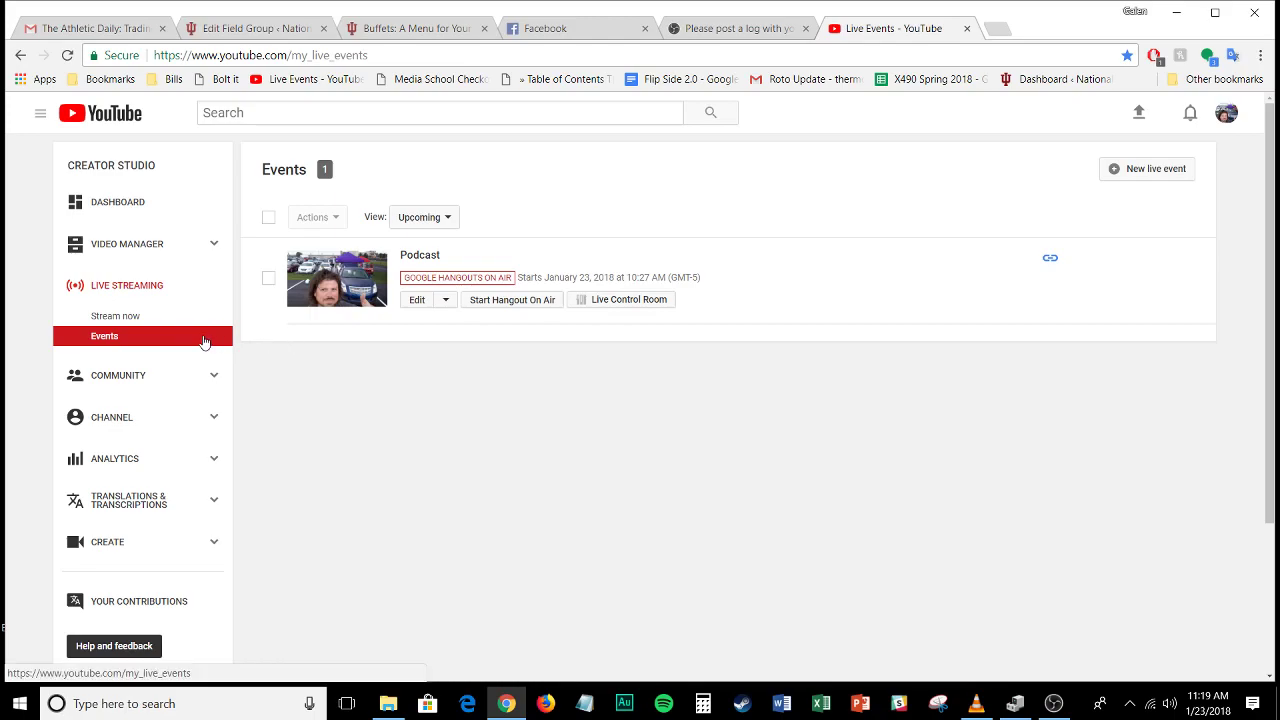
left_click(1131, 175)
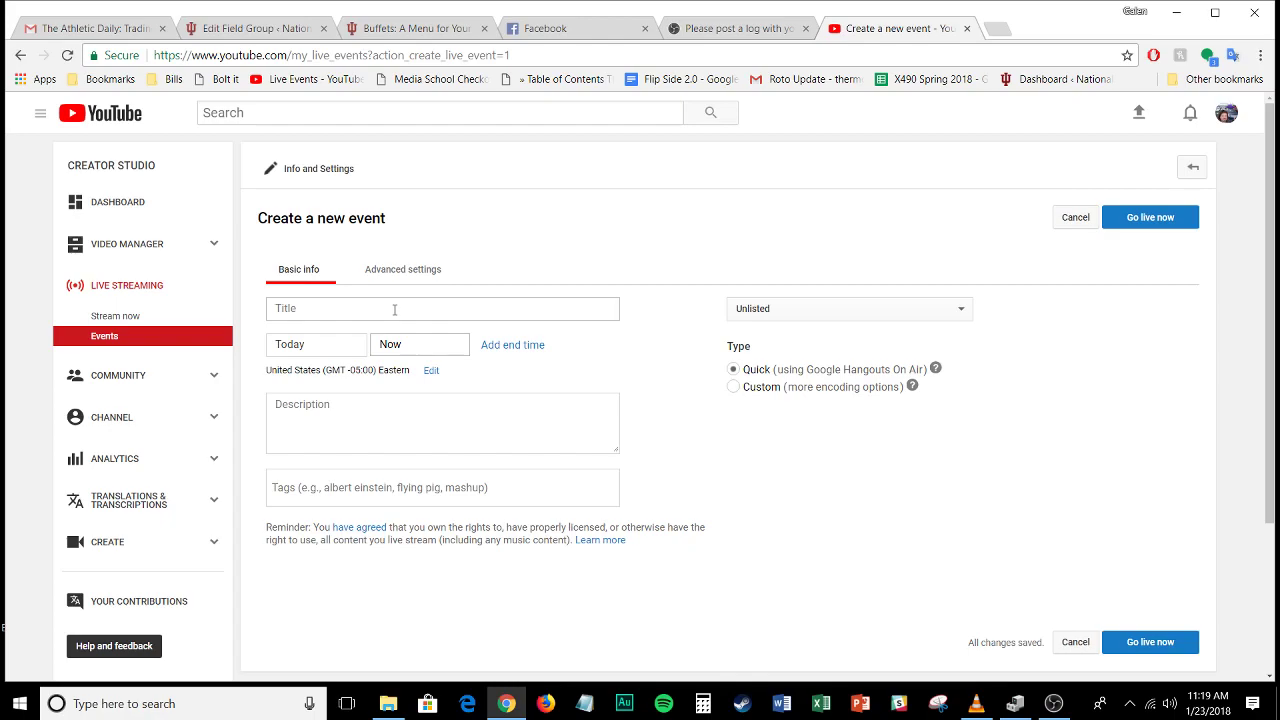
- Enter 'Podcast 1' as the title of the Quick Hangouts On Air event
left_click(394, 310)
type("Podcast")
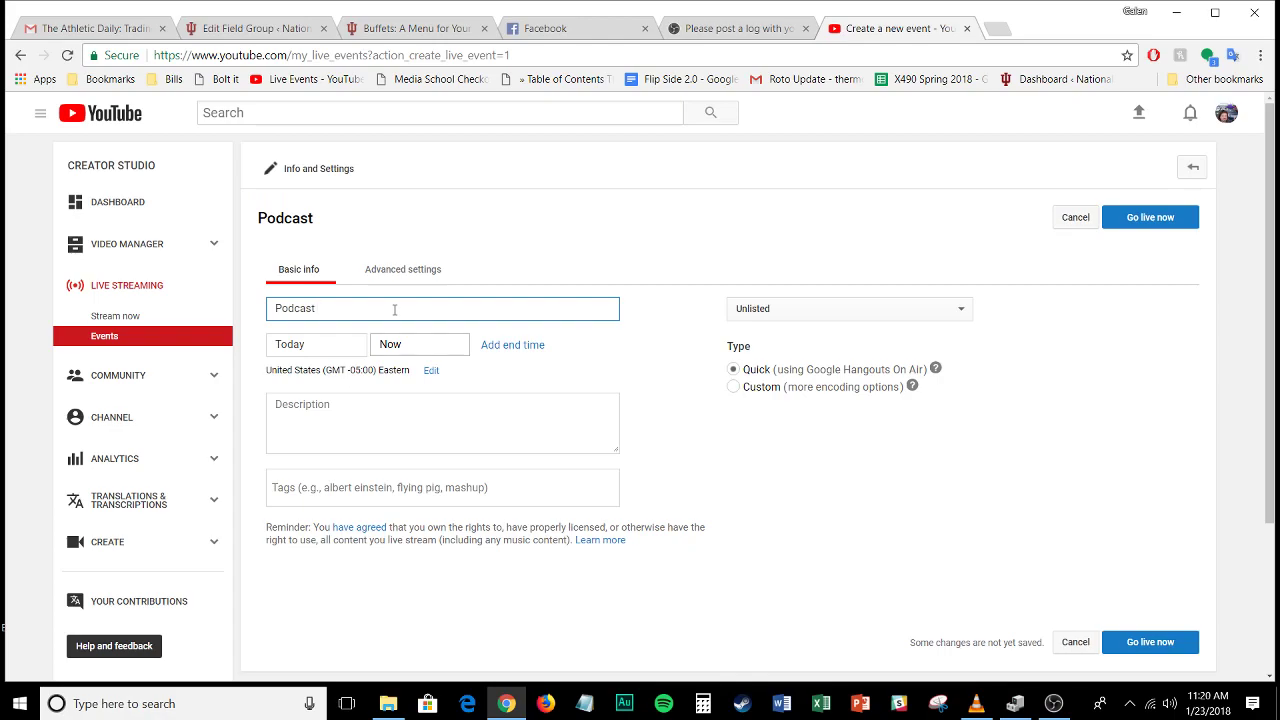
type(" 1")
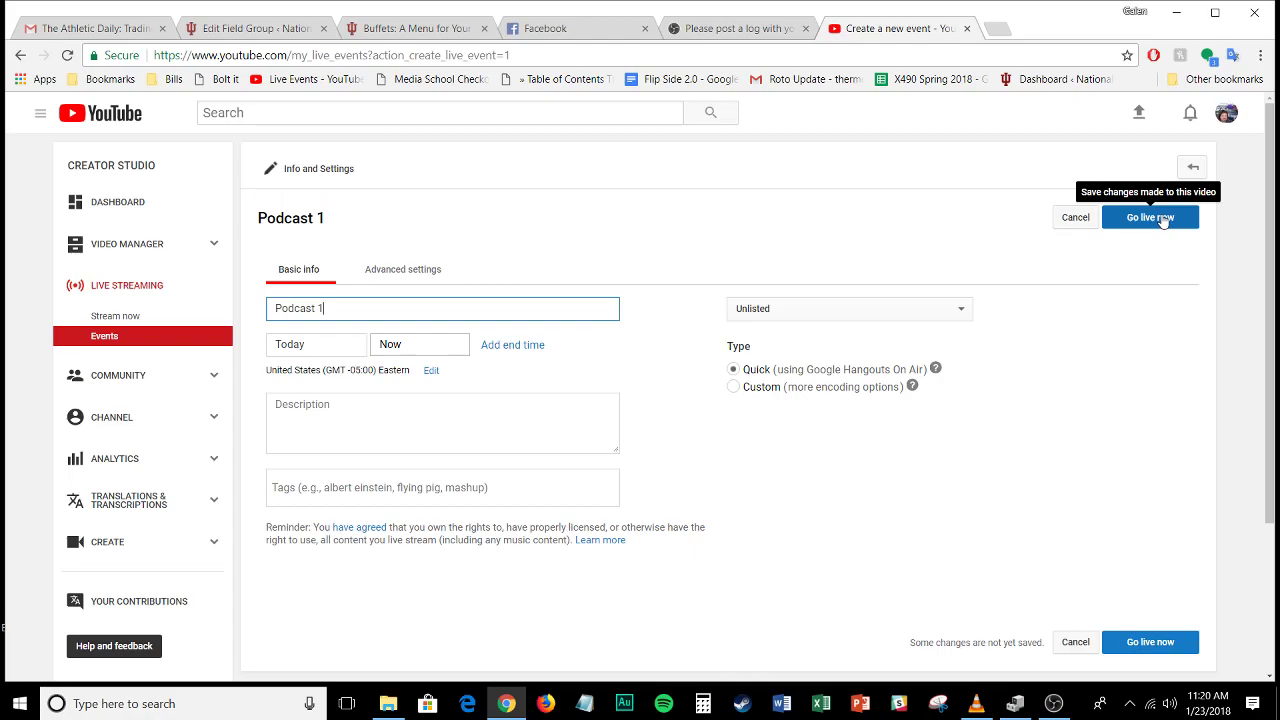
- Save the Podcast 1 event and launch its Hangouts On Air call with Go live now
left_click(1162, 219)
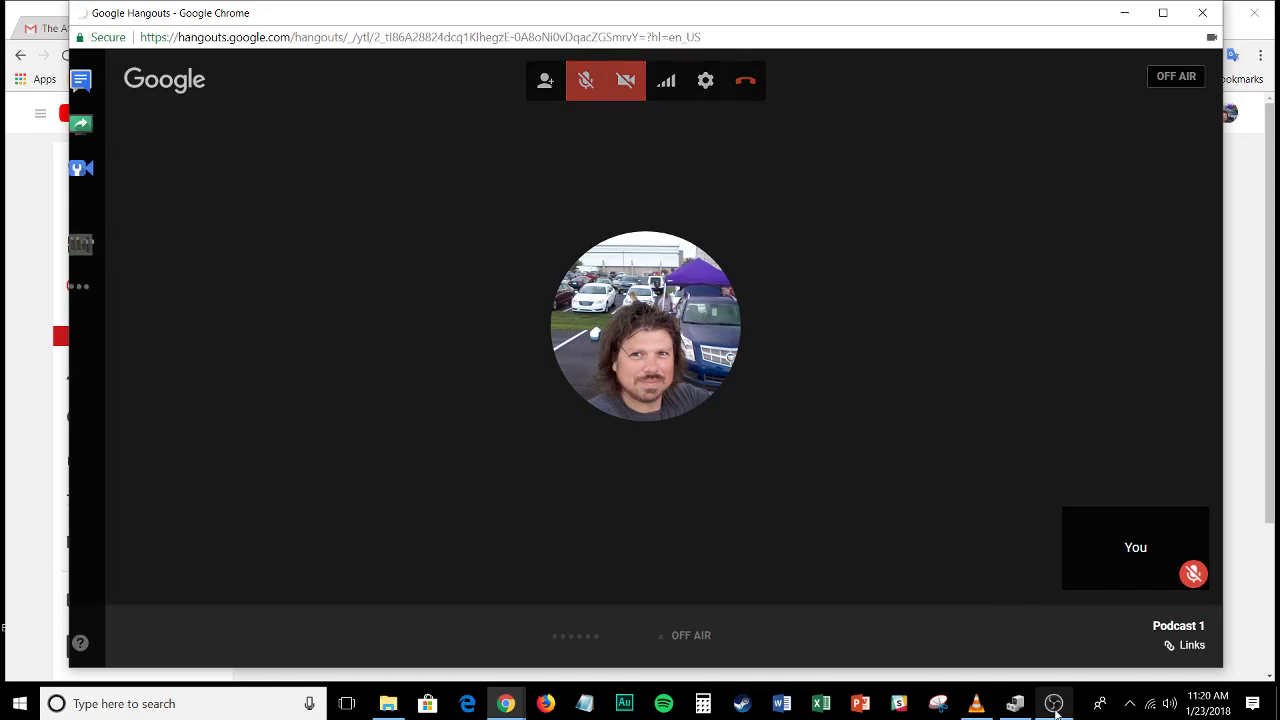
mouse_move(1054, 705)
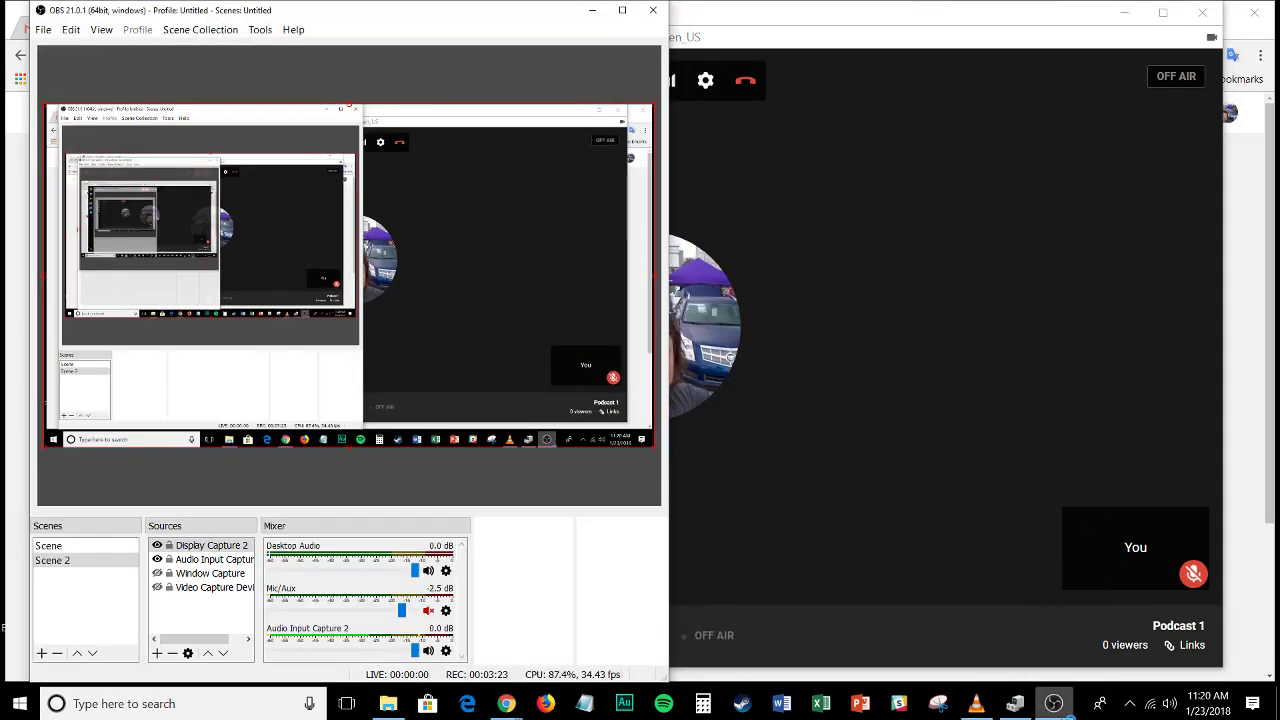
- Check the recording in OBS Studio, then return to the Podcast 1 Hangouts call
key("alt+Tab")
left_click(733, 196)
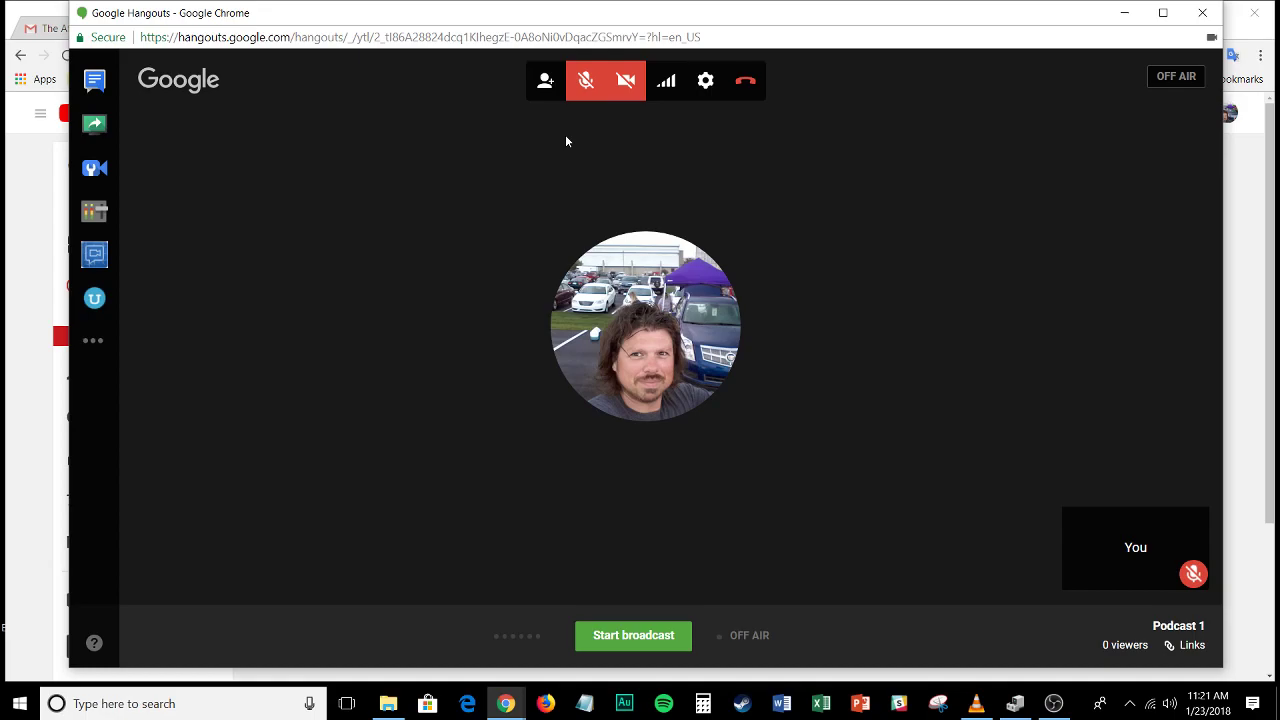
- Unmute the microphone and turn on the camera to show the live webcam feed
left_click(585, 83)
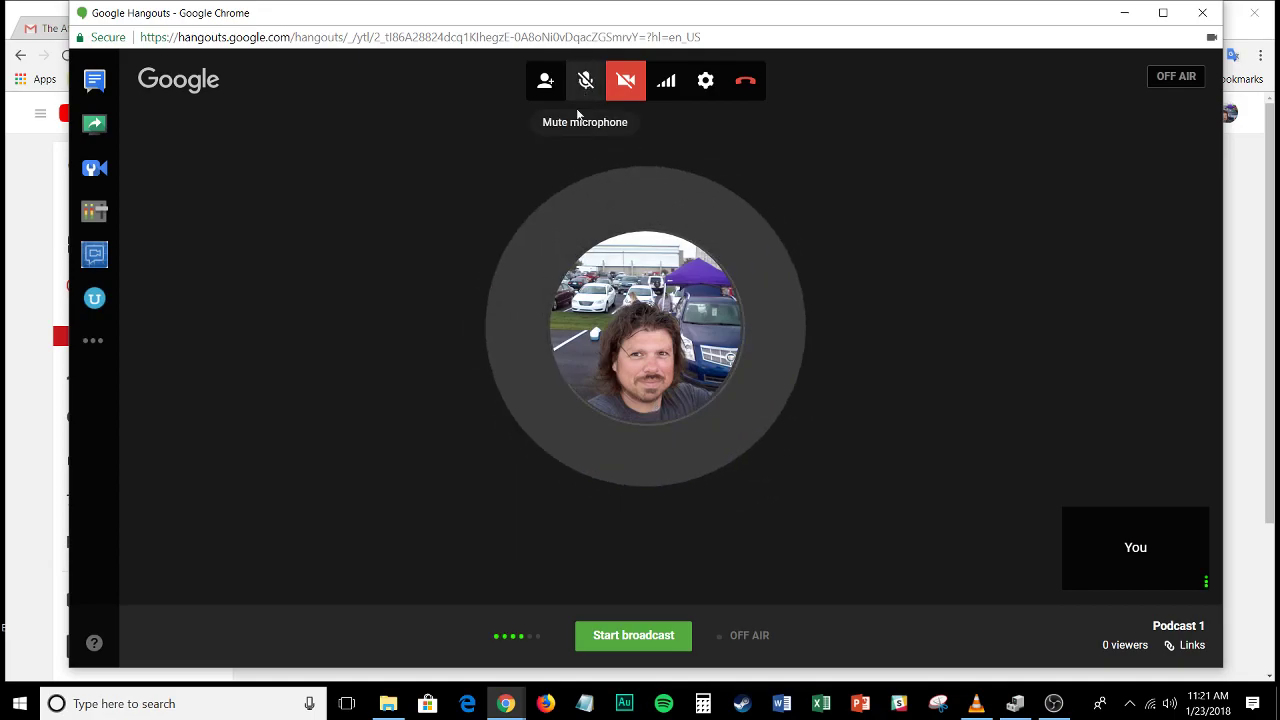
left_click(631, 85)
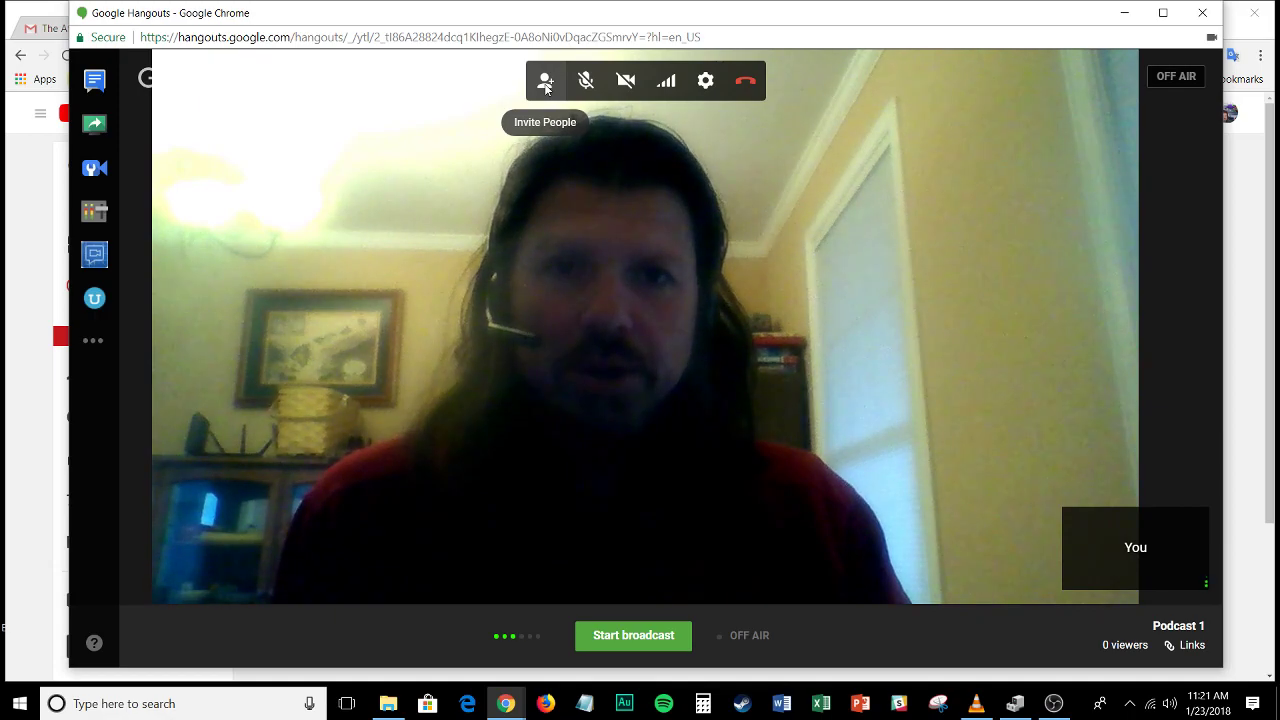
left_click(545, 83)
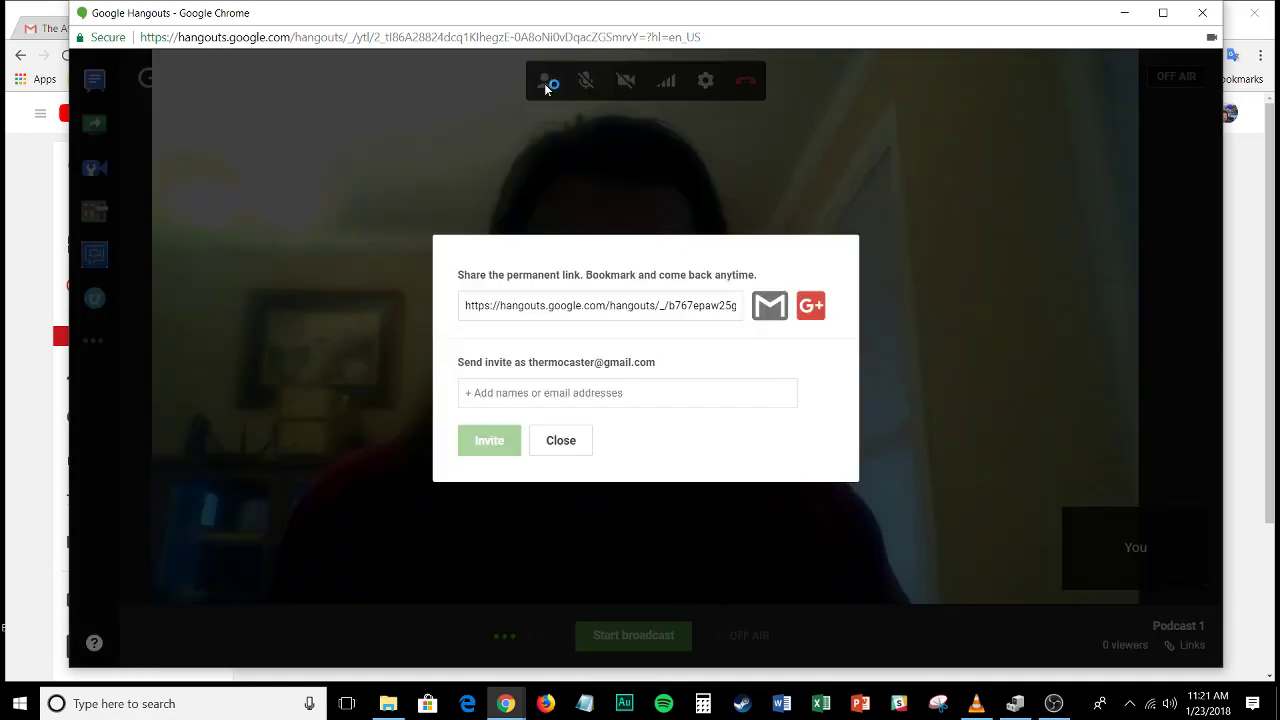
left_click(521, 395)
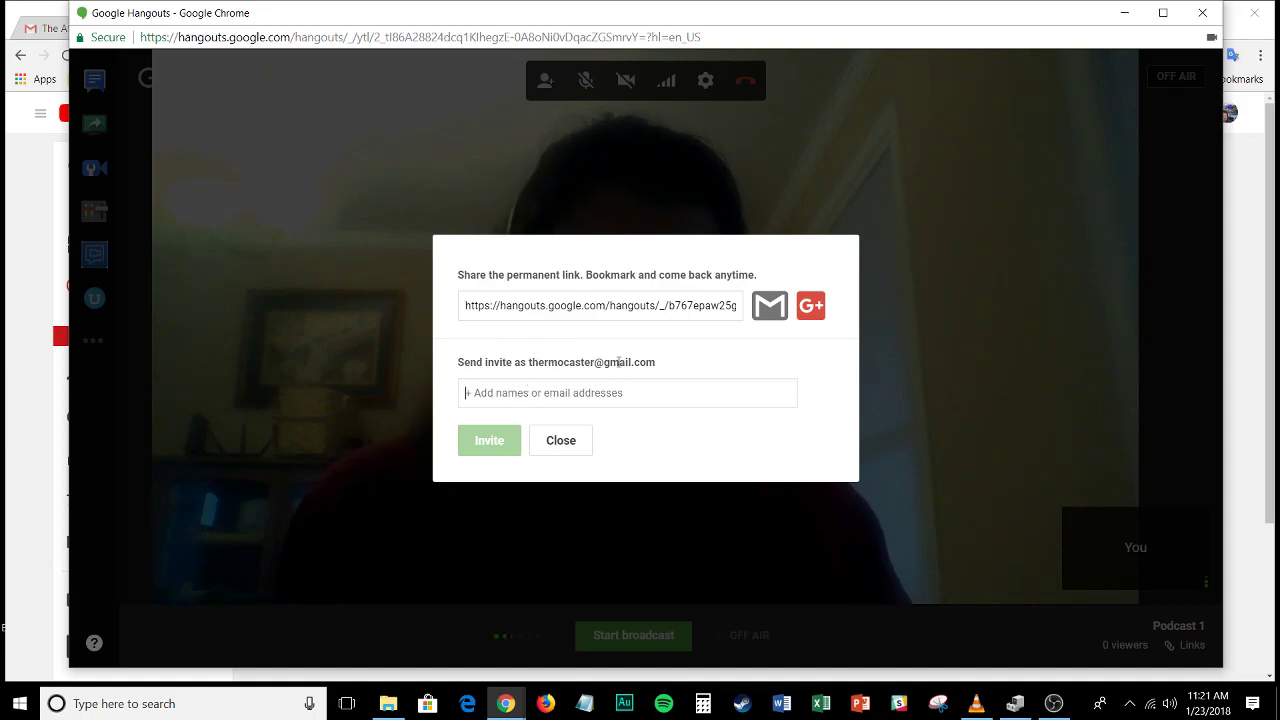
left_click(525, 401)
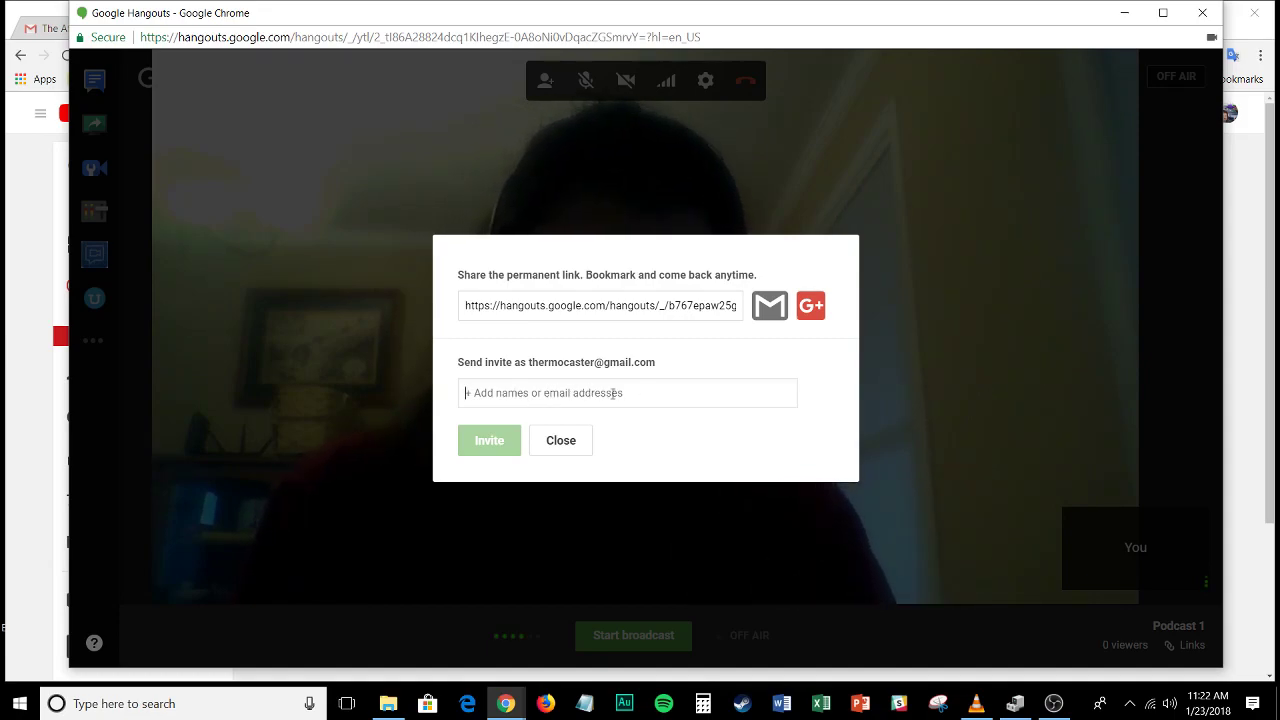
left_click(561, 441)
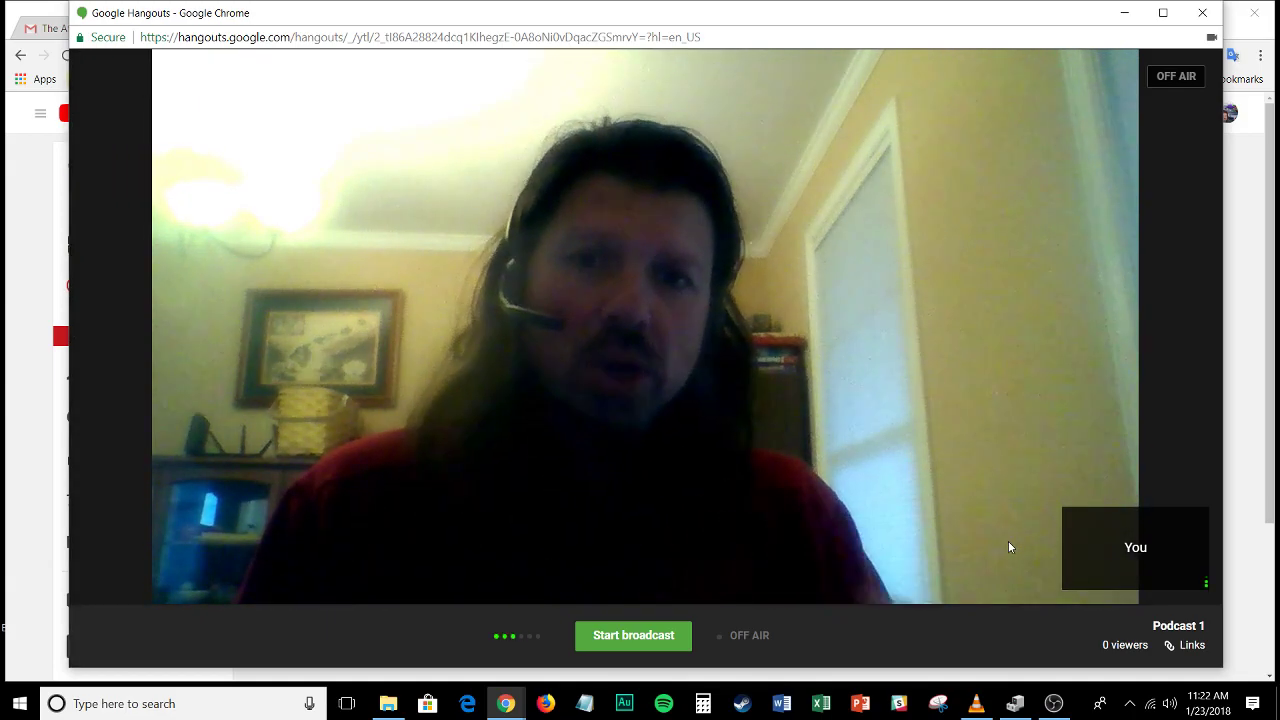
- Start the Podcast 1 broadcast, then leave the call to close the Hangout
mouse_move(750, 461)
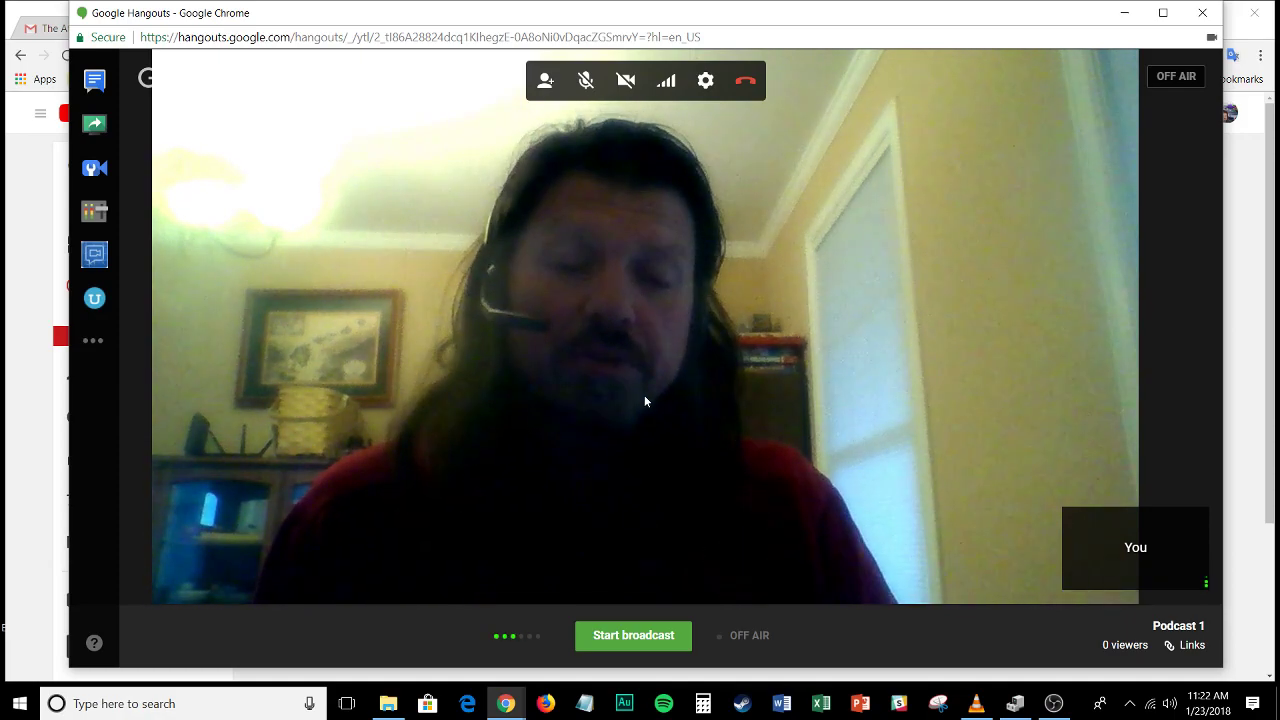
left_click(634, 636)
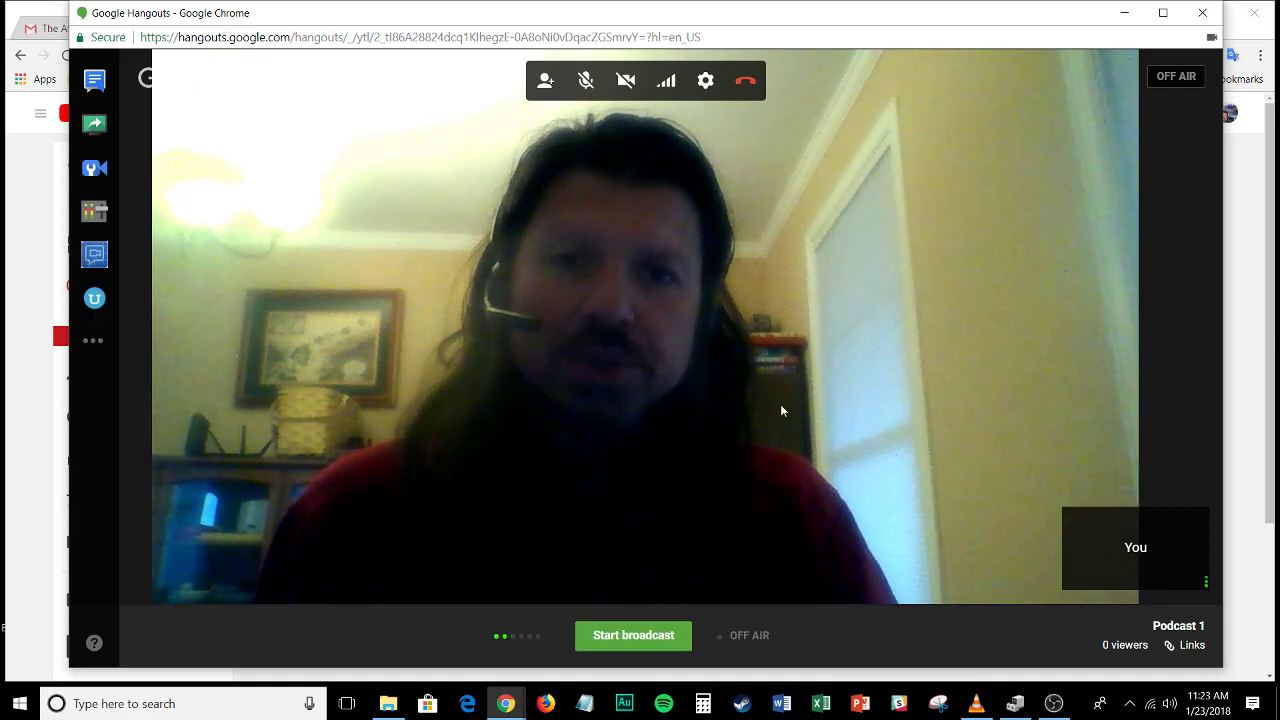
left_click(744, 82)
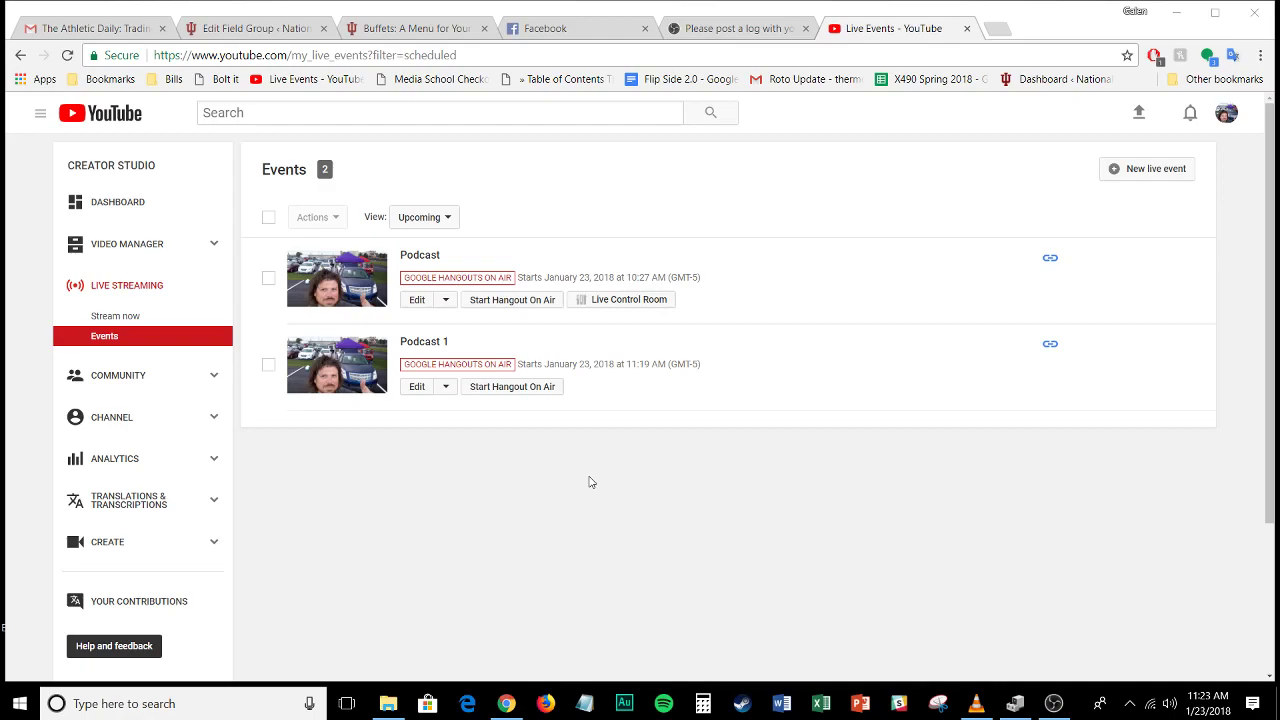
- Open Video Manager to list the 235 uploaded videos, topped by Crimsoncast 0123
left_click(163, 247)
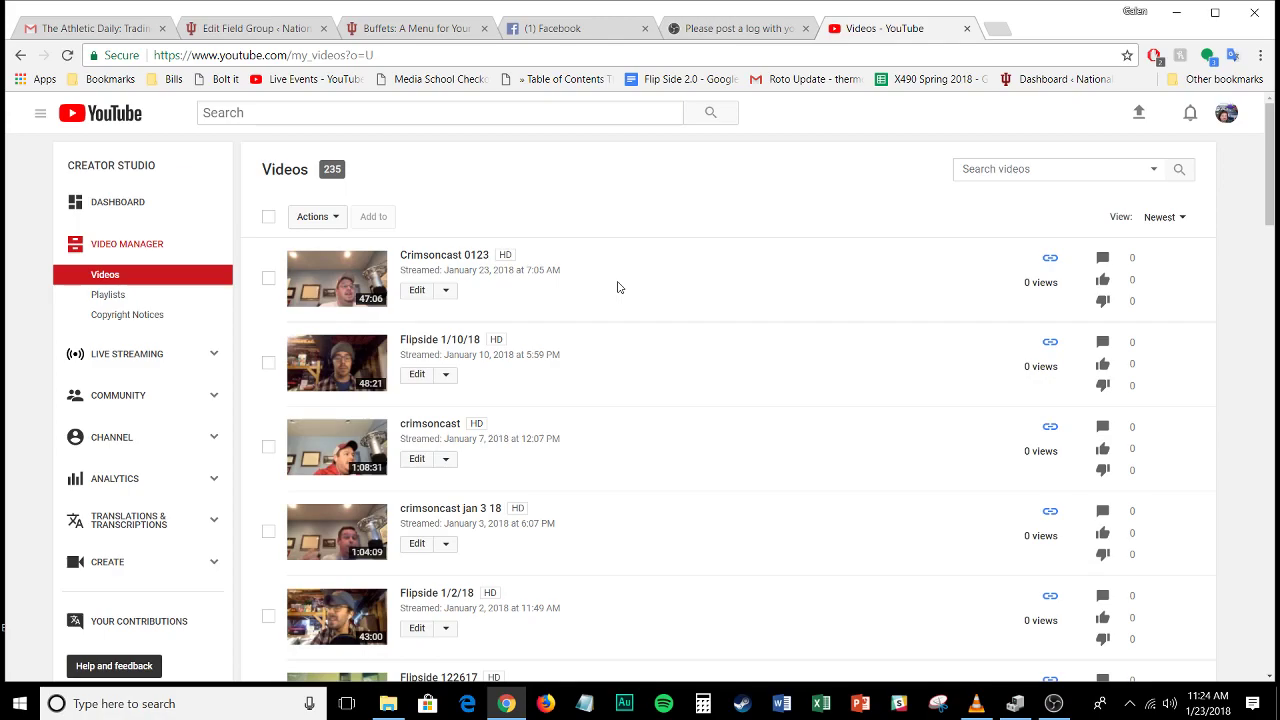
left_click(447, 291)
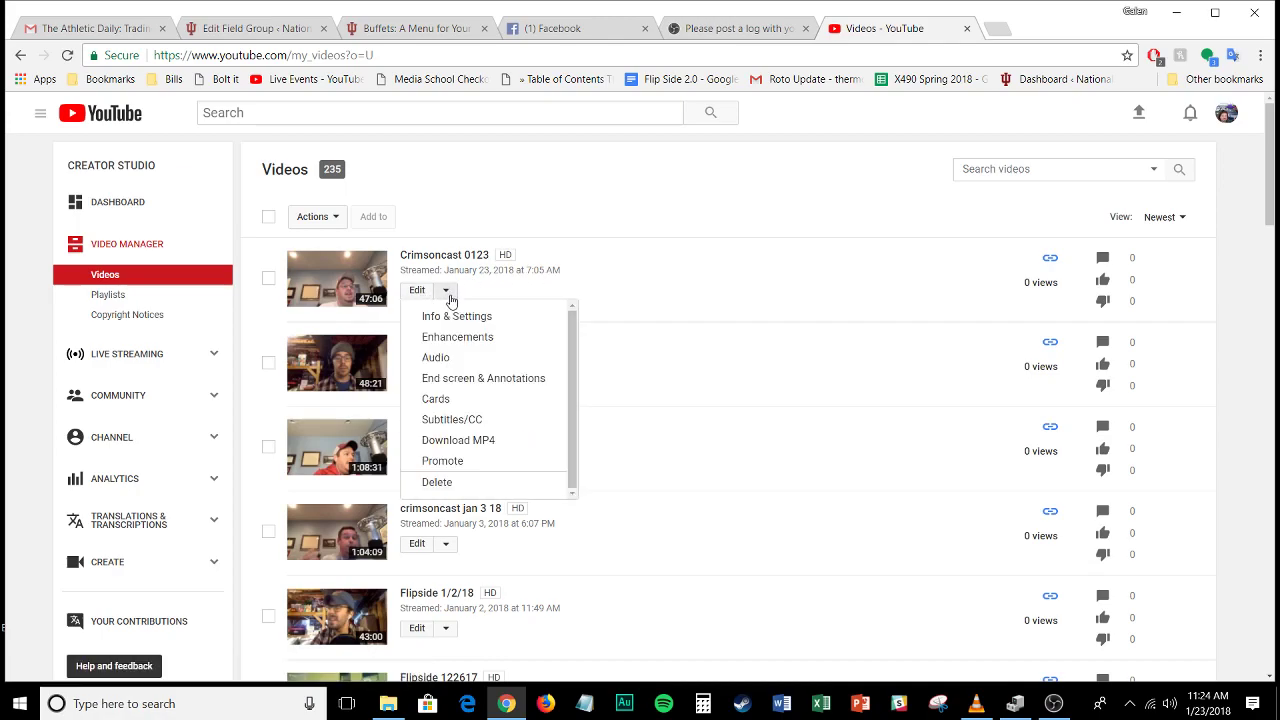
left_click(500, 449)
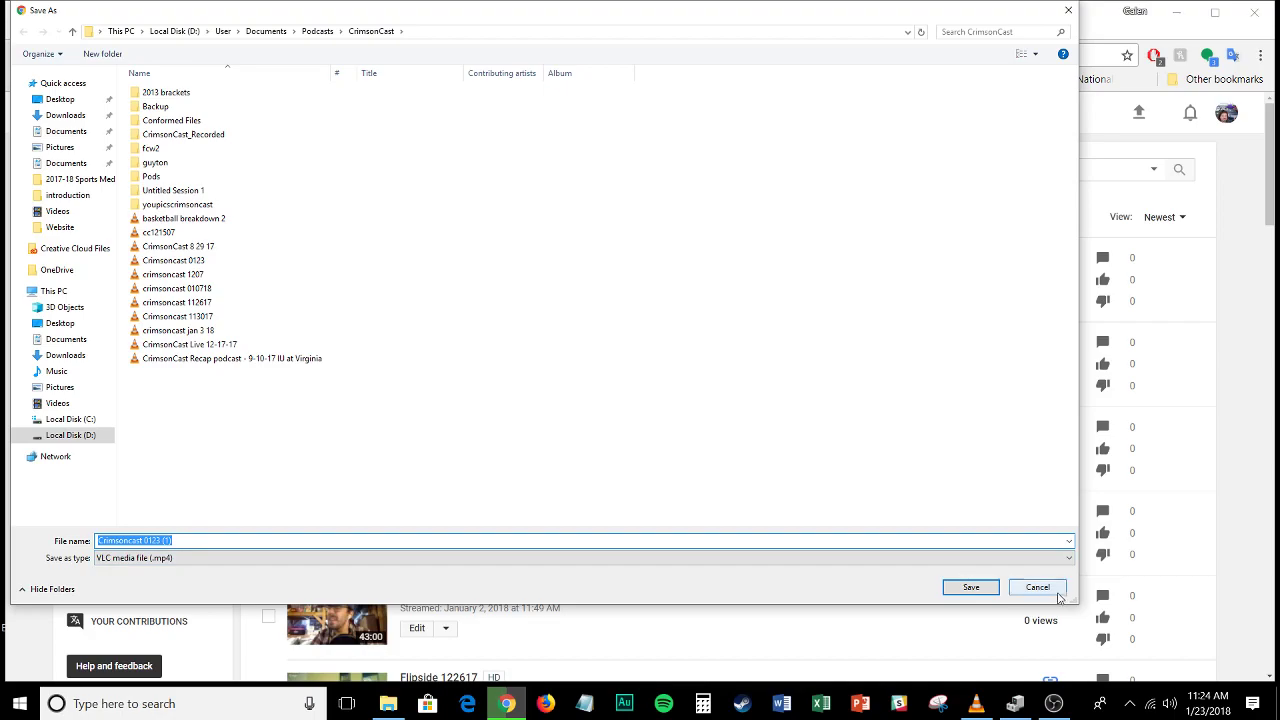
key("Escape")
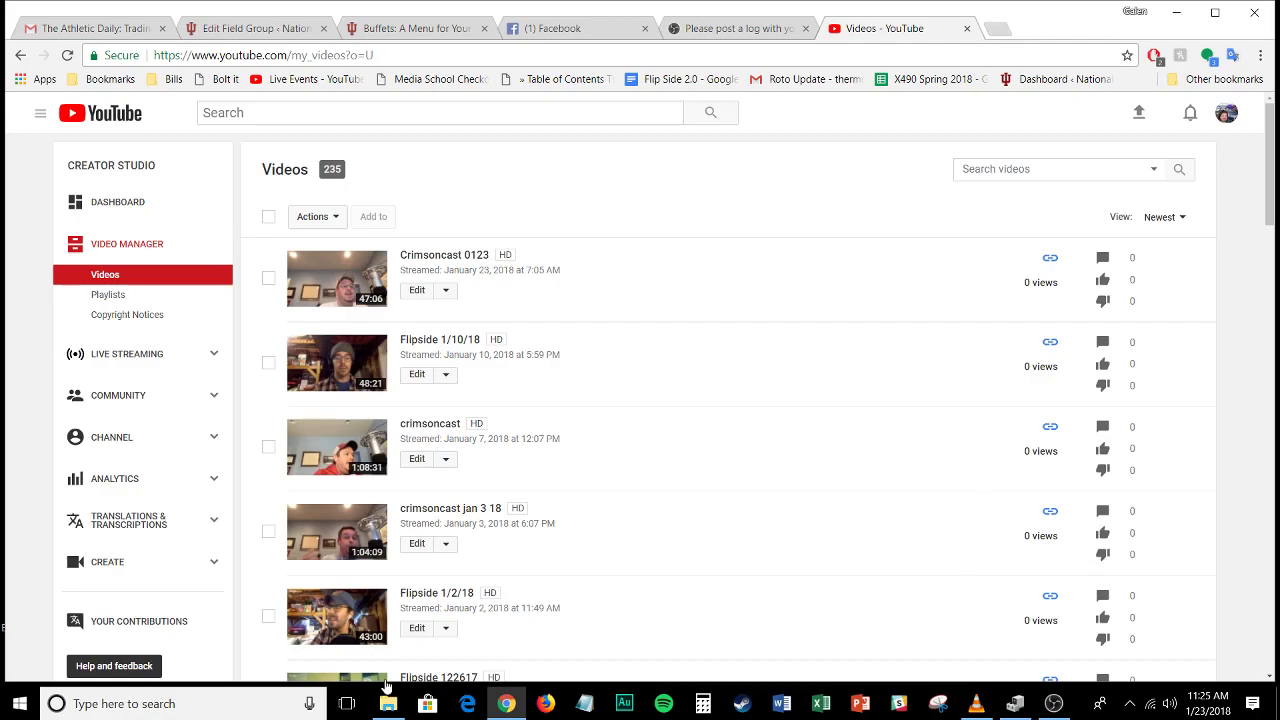
- Browse Documents > Podcasts > CrimsonCast and select the Crimsoncast 0123 recording
mouse_move(388, 700)
left_click(385, 615)
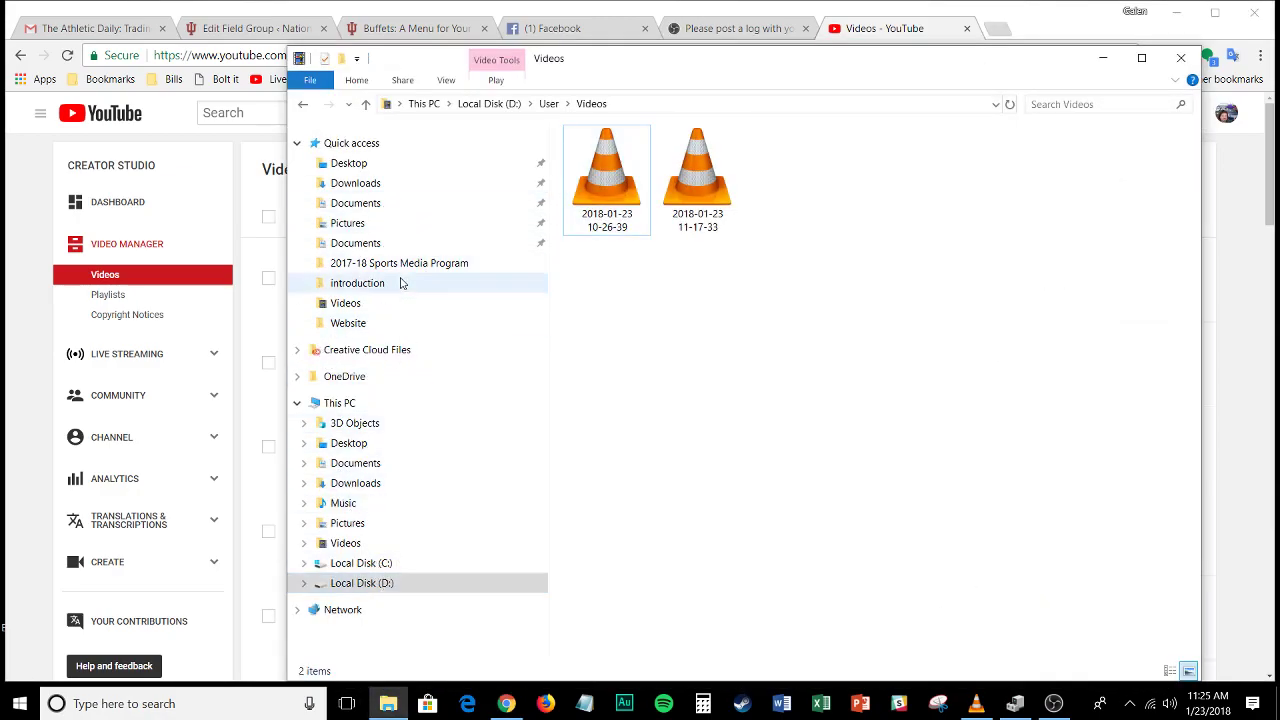
left_click(386, 243)
scroll(680, 458, "down", 5)
scroll(680, 458, "down", 3)
double_click(605, 346)
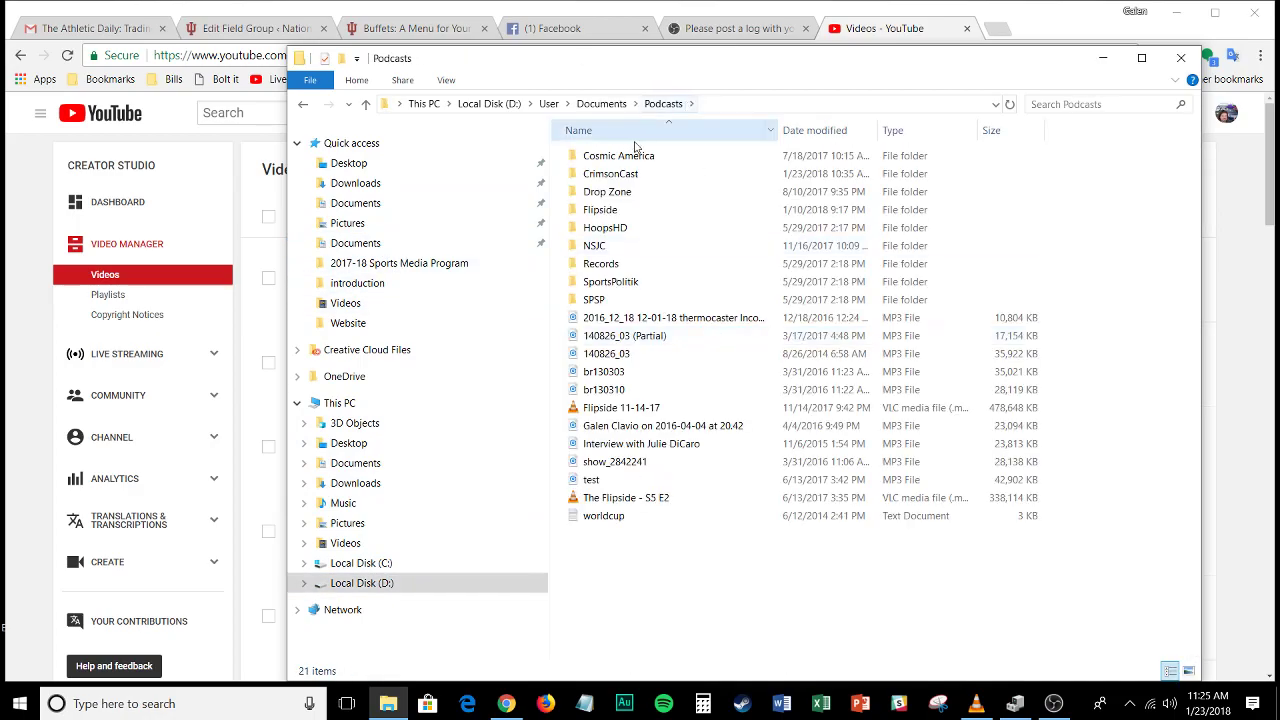
double_click(608, 174)
scroll(672, 394, "down", 7)
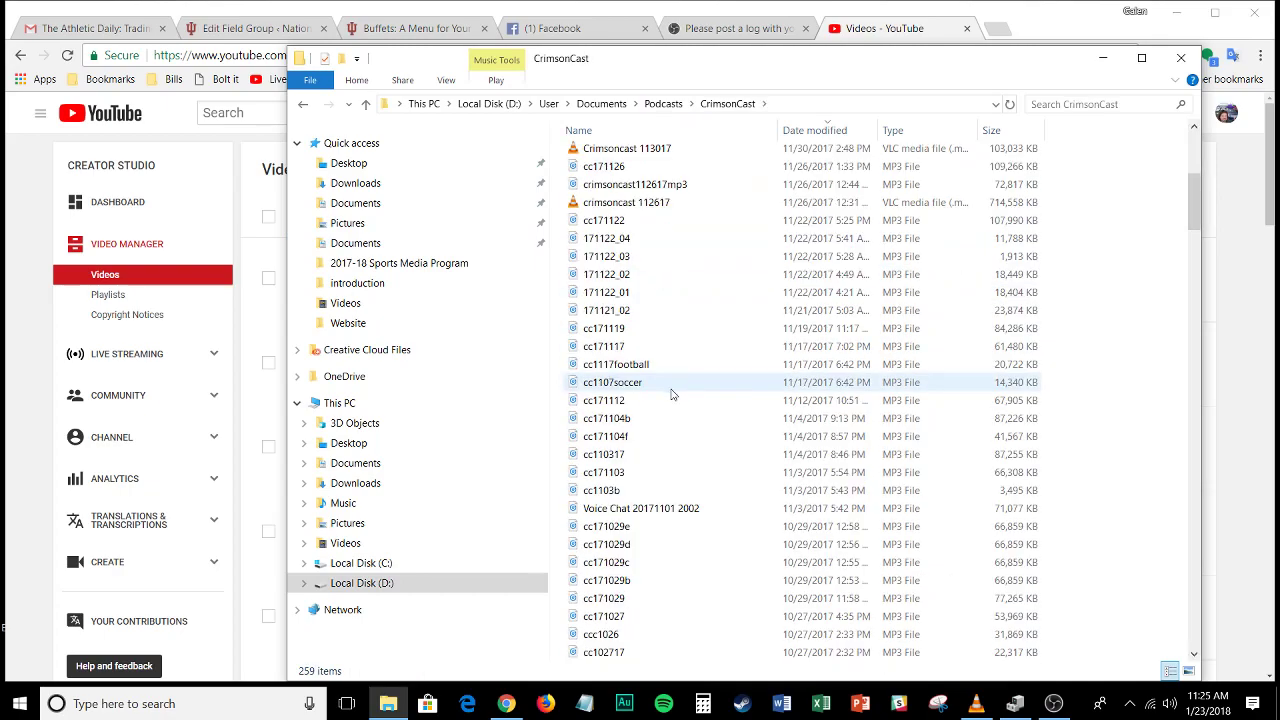
scroll(672, 396, "down", 20)
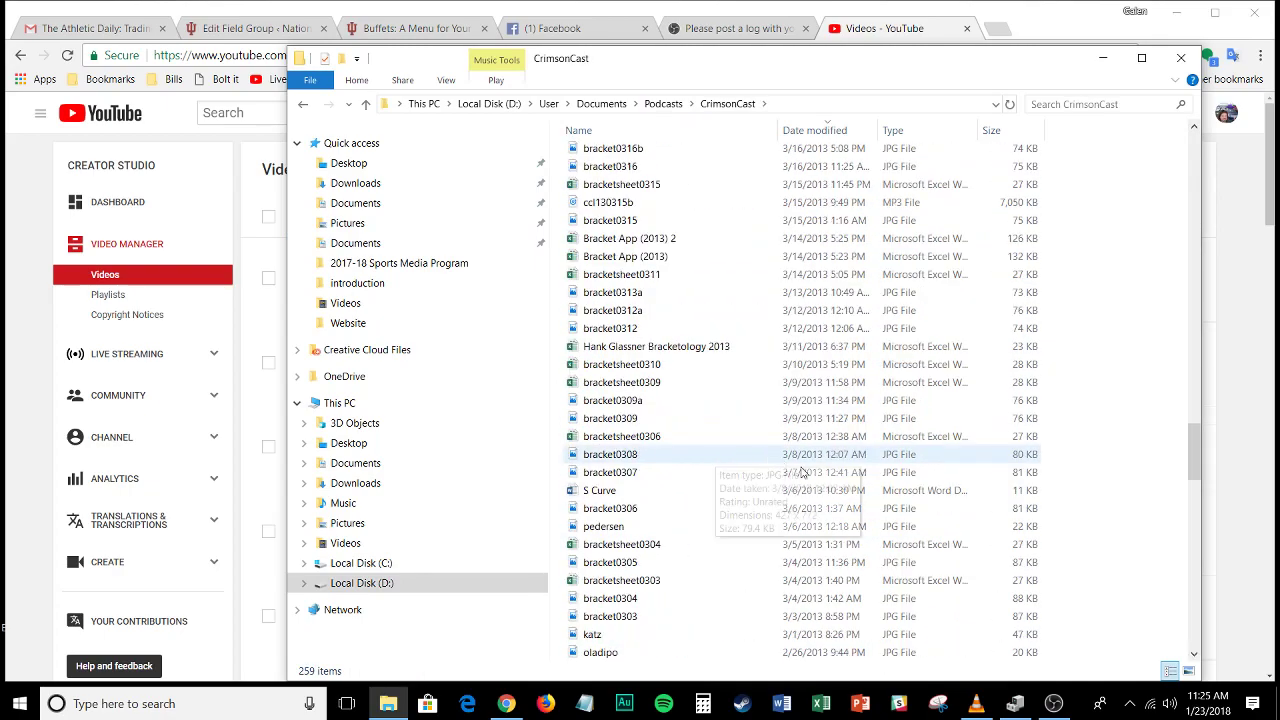
scroll(800, 472, "down", 20)
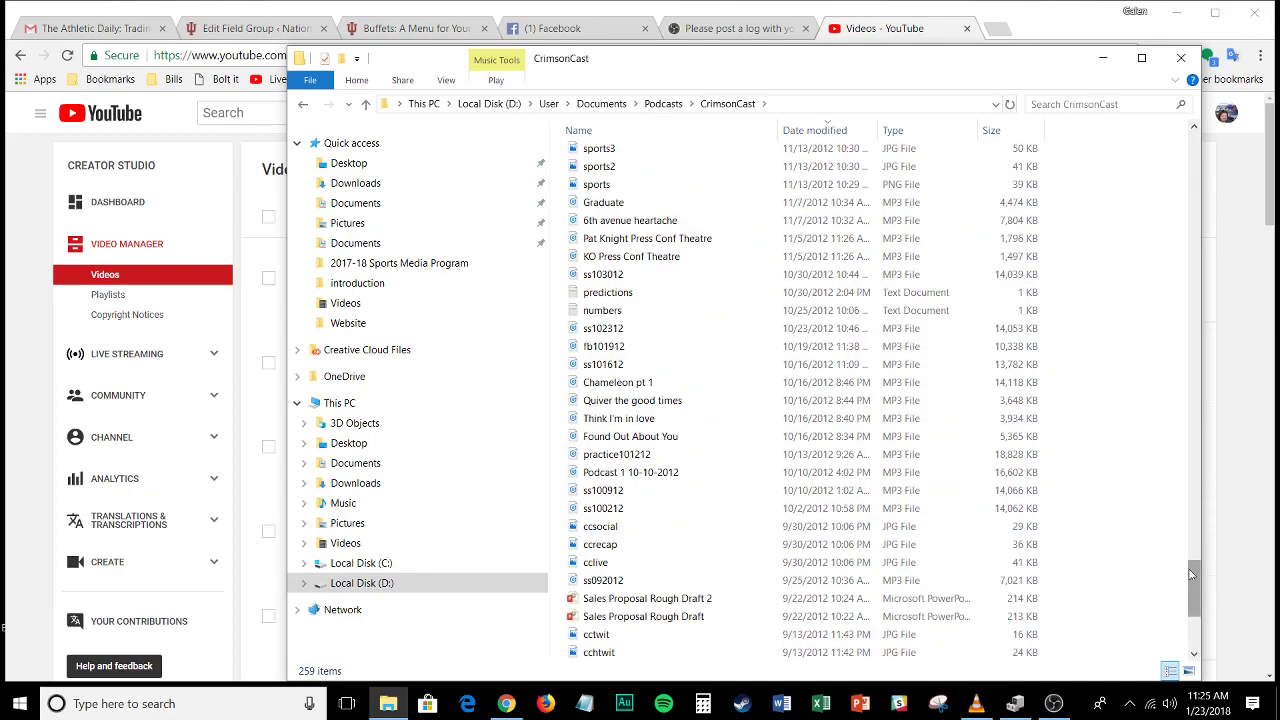
key("Home")
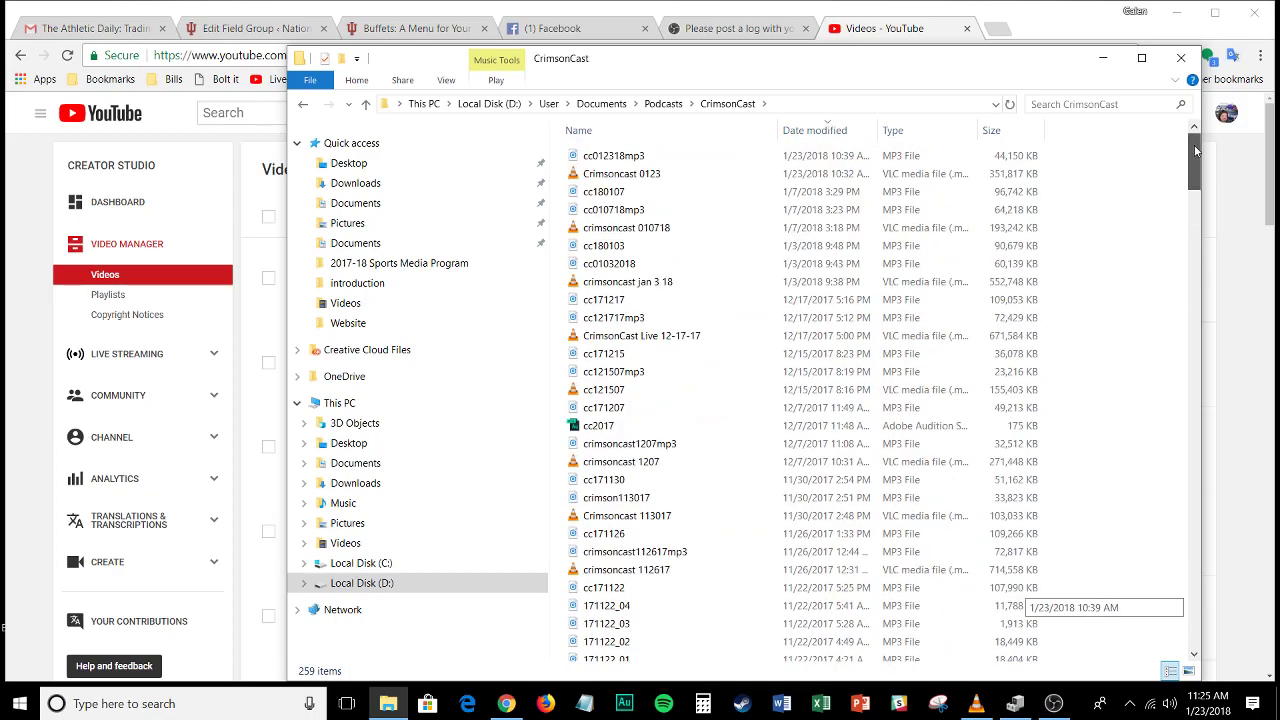
left_click(703, 178)
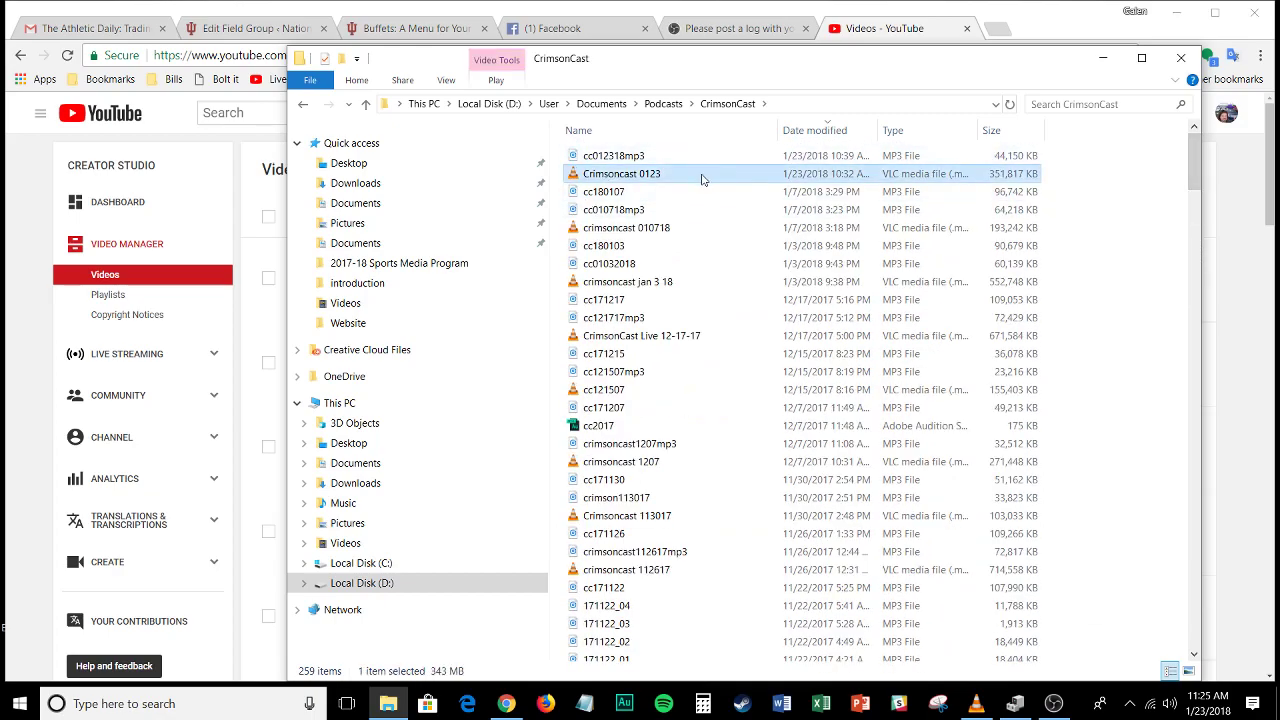
- Play Crimsoncast 0123 in VLC to check it, then minimize VLC and close the folder
double_click(703, 178)
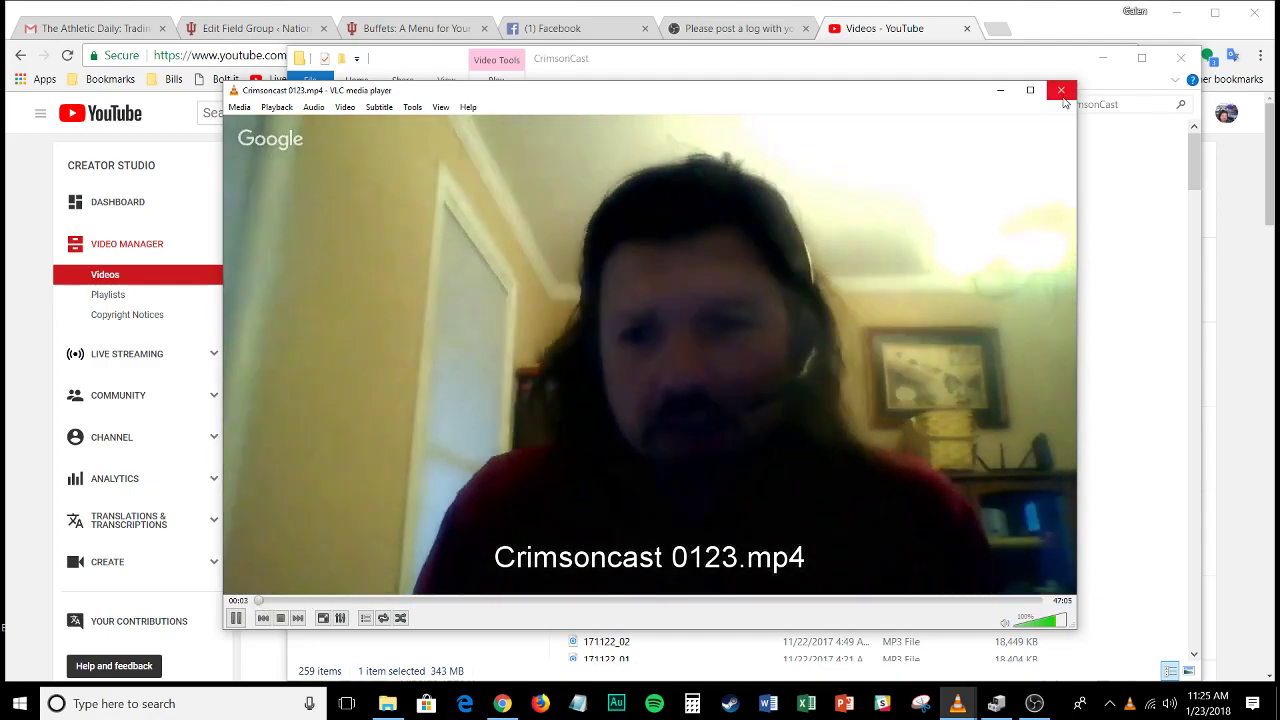
left_click(1000, 90)
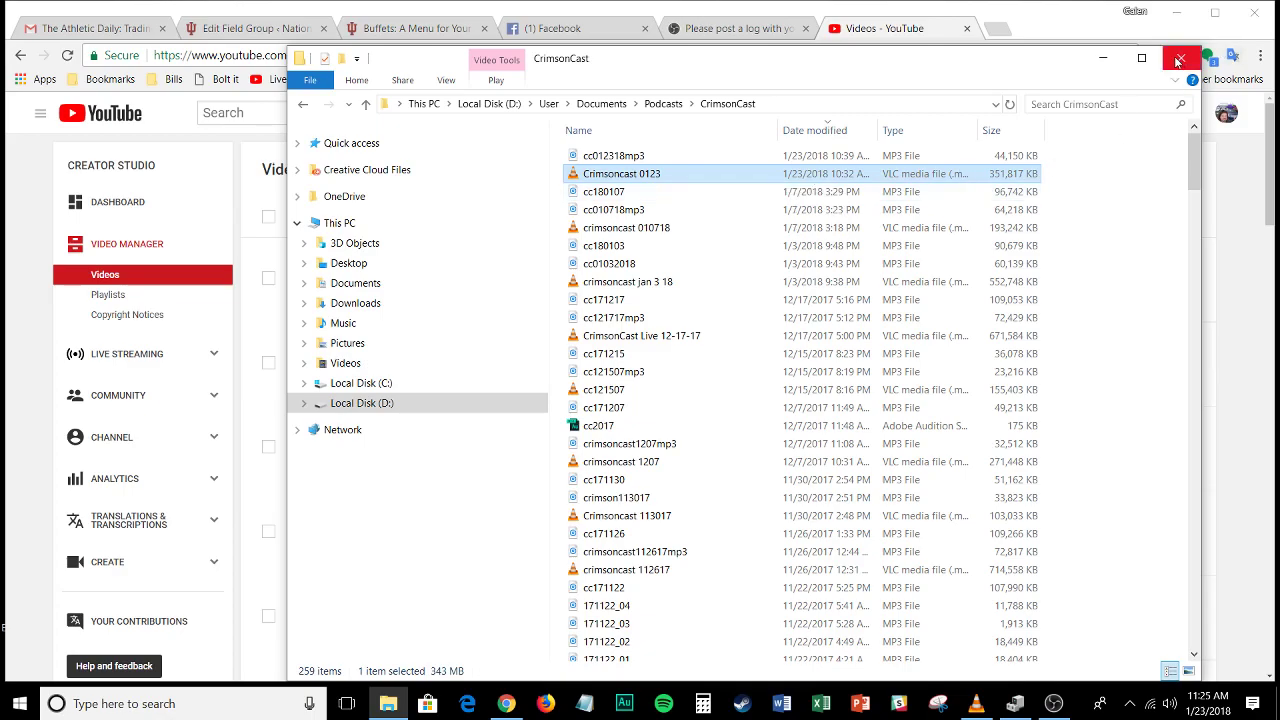
left_click(1179, 60)
- Search Google for 'vlc media player' in a new Chrome tab
left_click(993, 28)
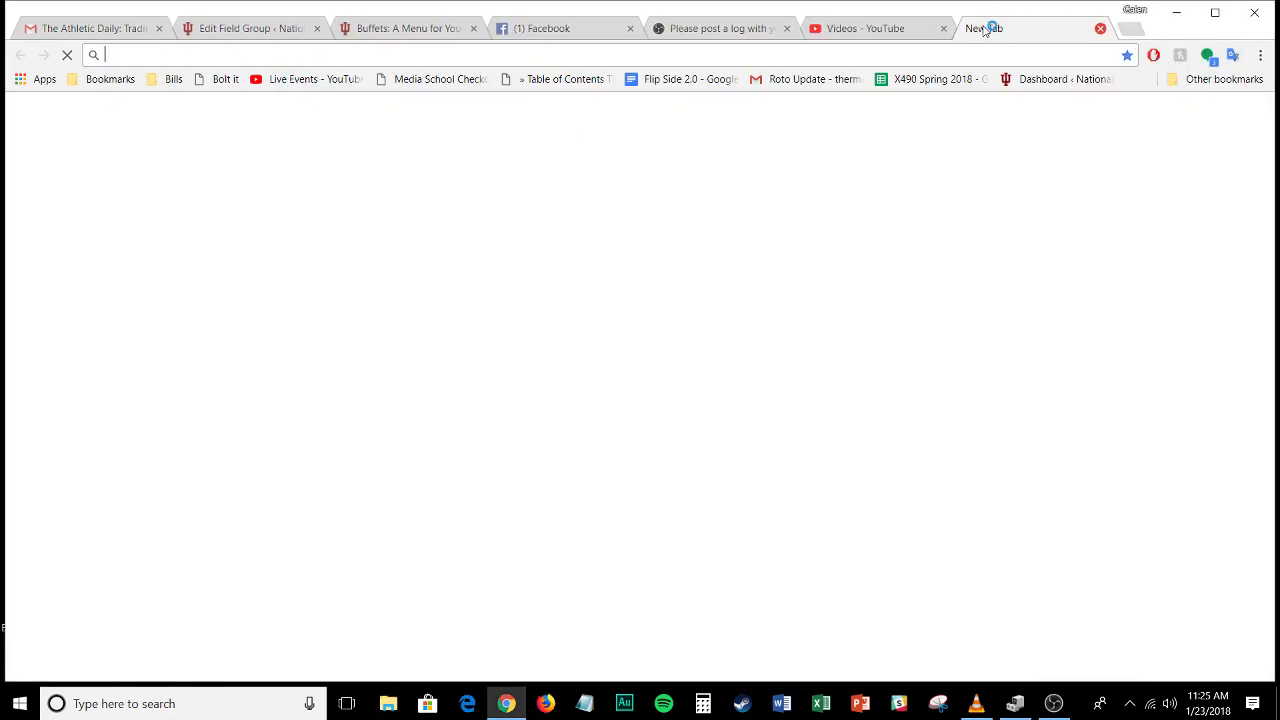
type("vlc")
key("Down")
key("Return")
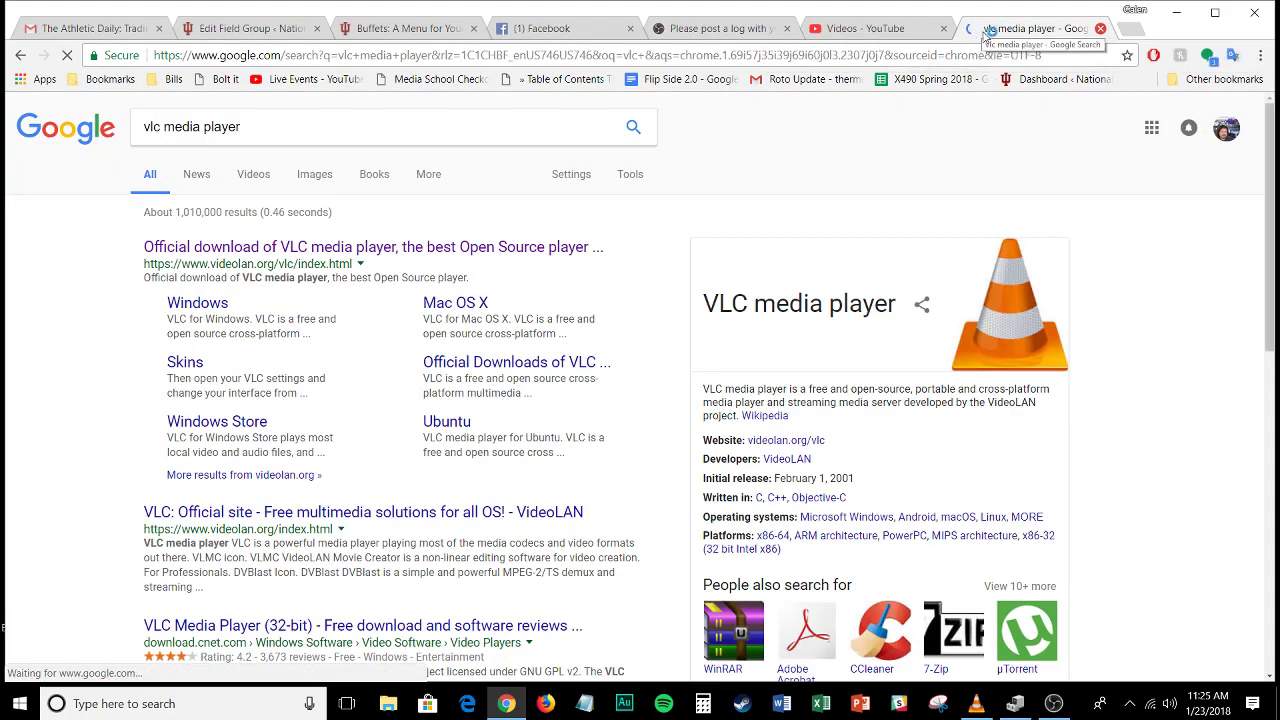
- Open the official VideoLAN download page for VLC media player from the Google results
left_click(266, 247)
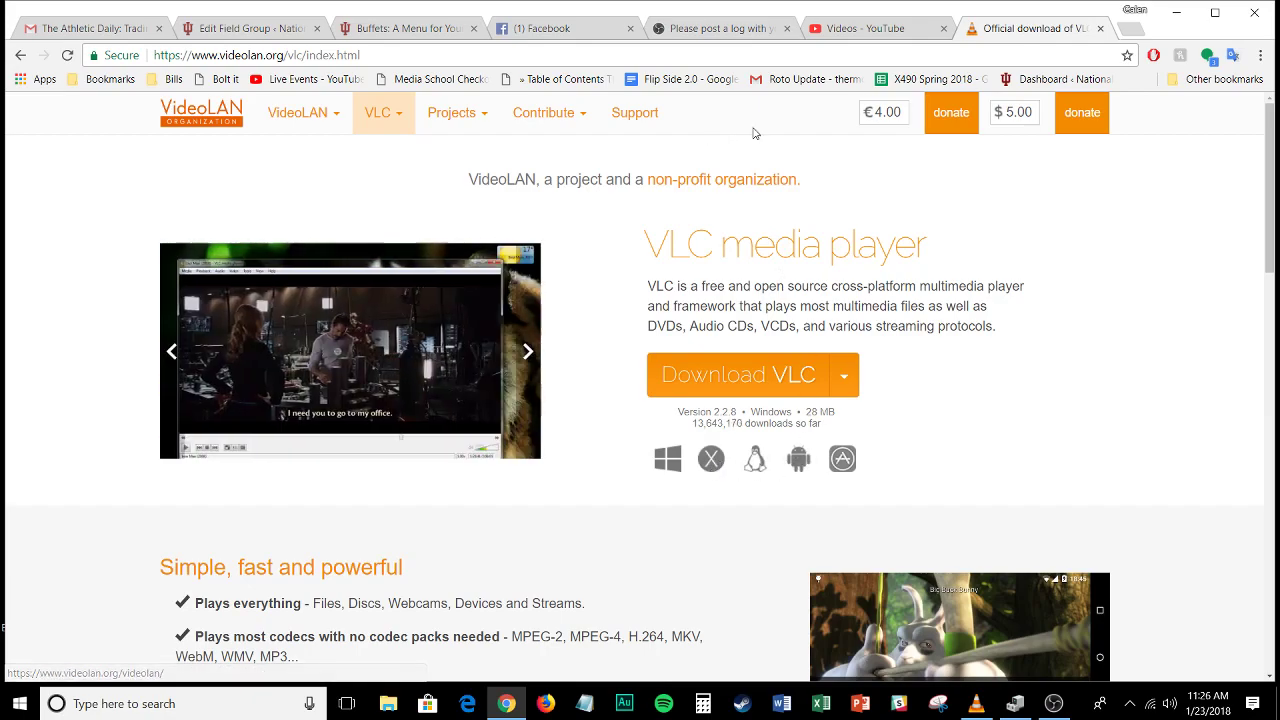
- Bring VLC back, move it top-left and enlarge it over the browser, then open the Media menu
left_click(977, 704)
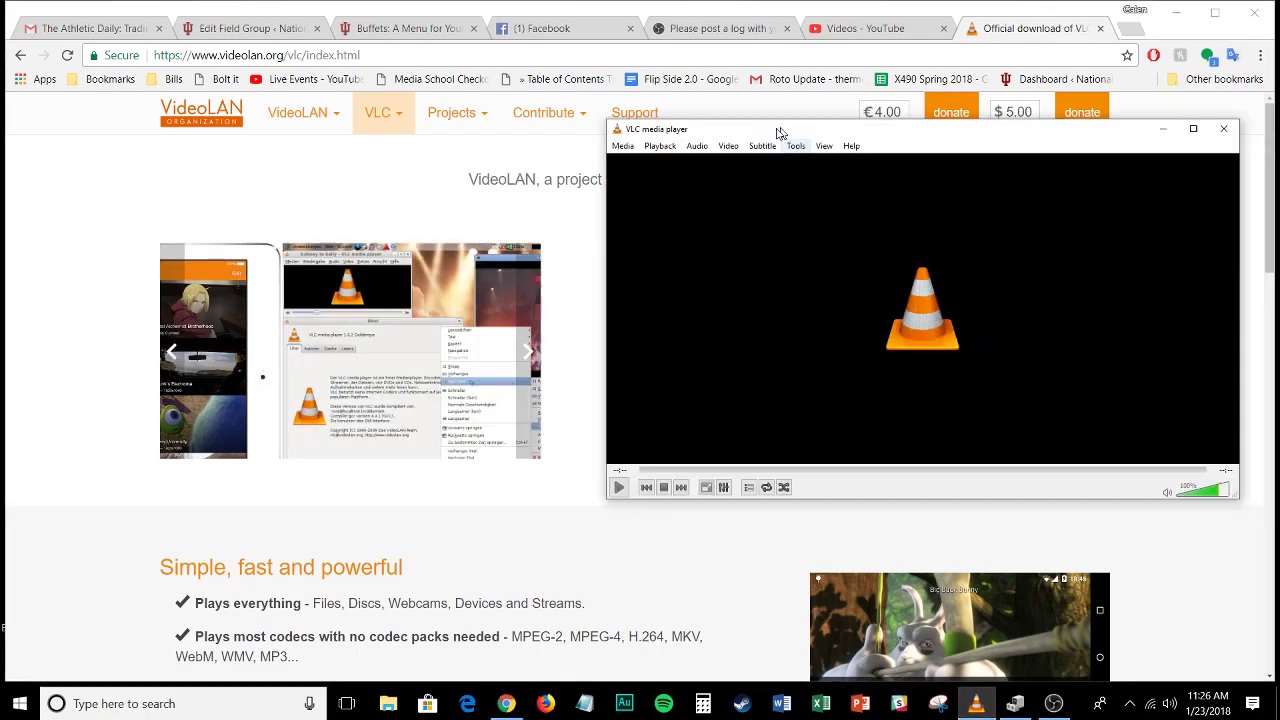
left_click_drag(780, 133, 553, 144)
left_click_drag(1012, 508, 1228, 662)
left_click_drag(740, 141, 466, 74)
left_click_drag(955, 591, 1114, 651)
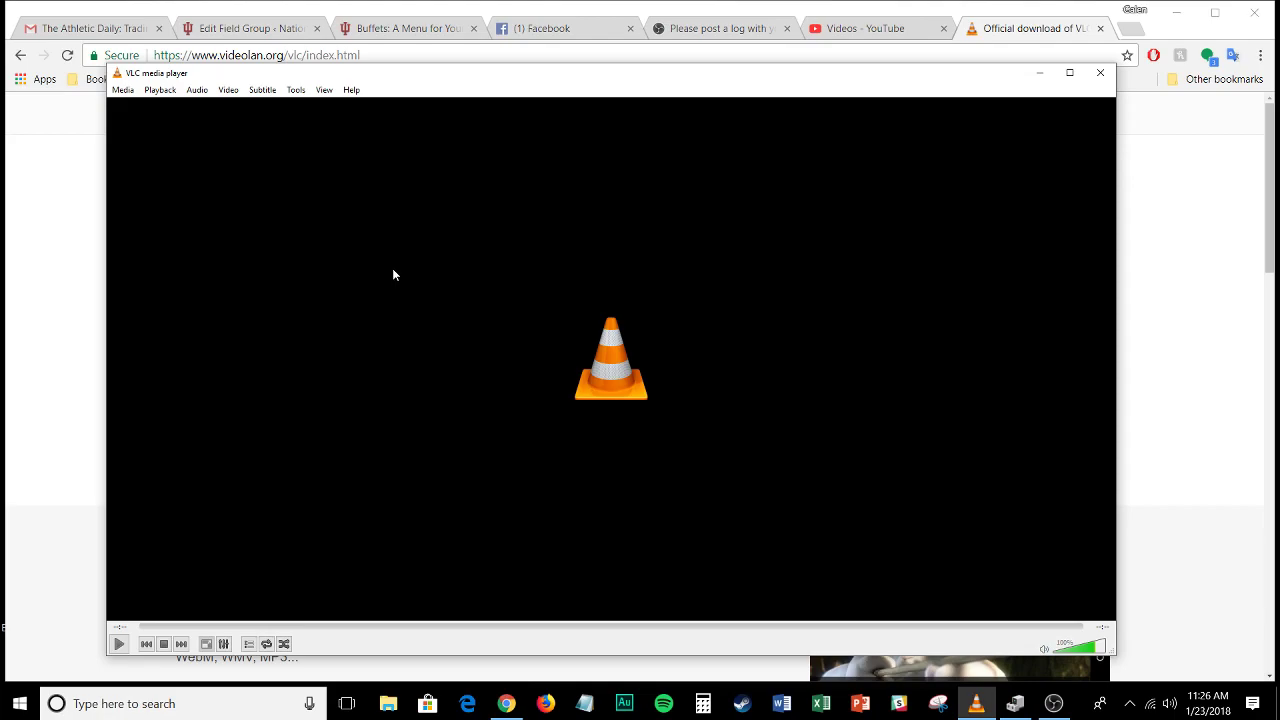
left_click(123, 90)
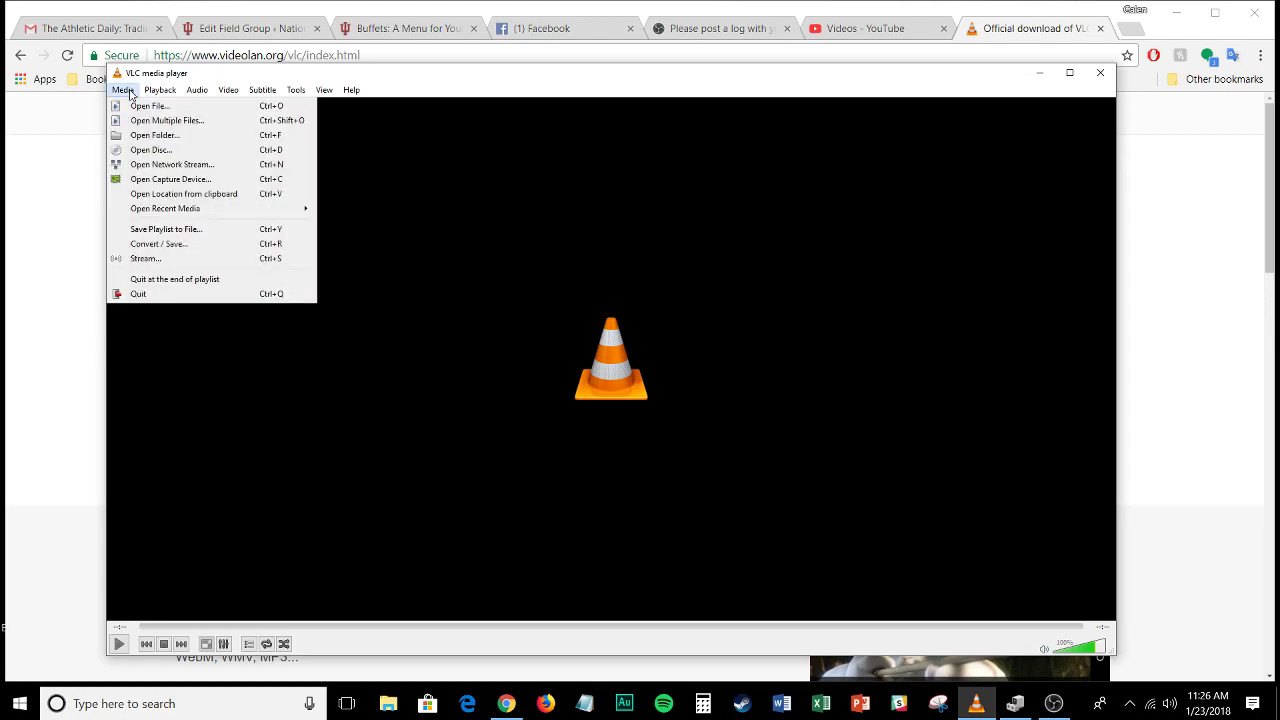
- Start a Convert / Save and add Crimsoncast 0123.mp4 from the CrimsonCast folder as the source
left_click(228, 246)
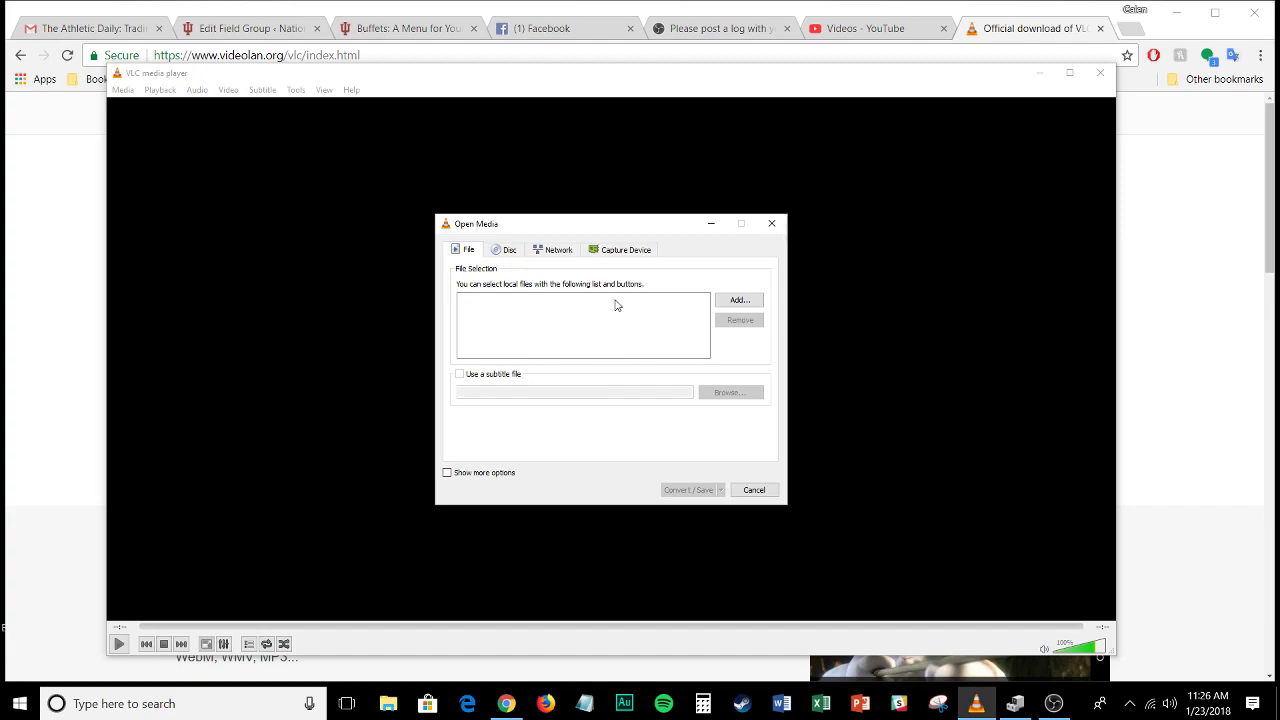
left_click(740, 300)
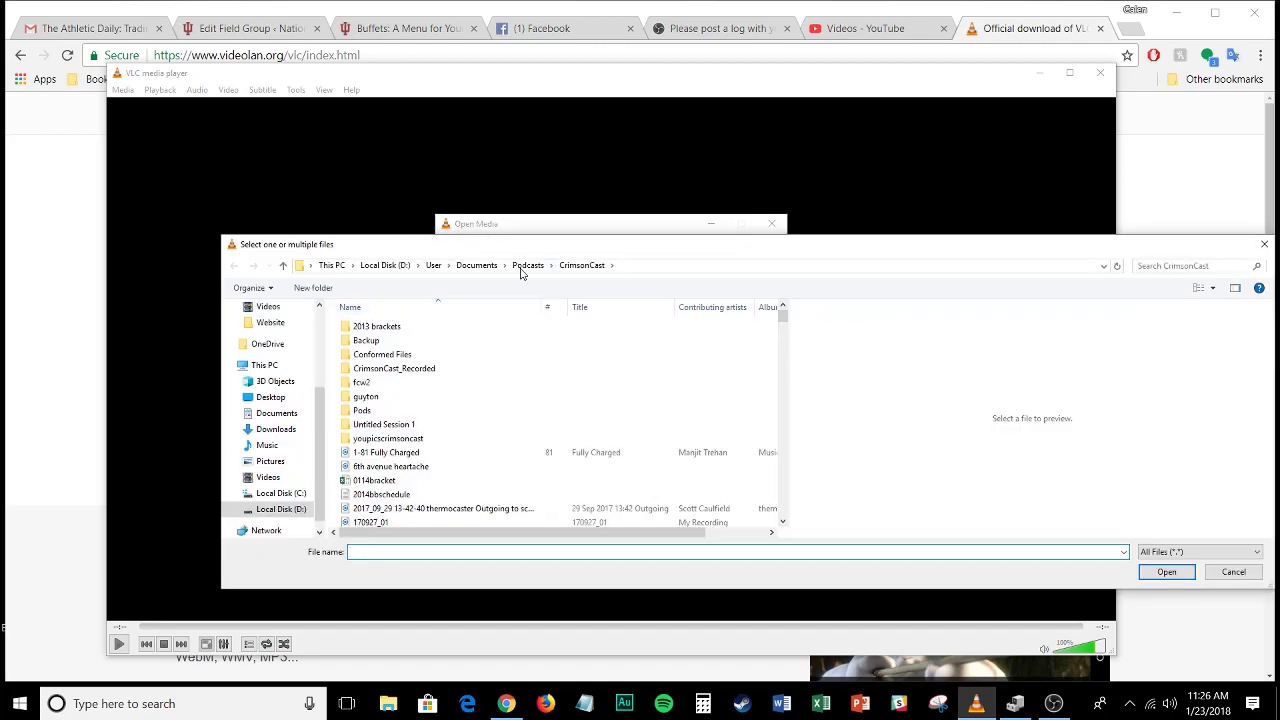
scroll(457, 423, "down", 15)
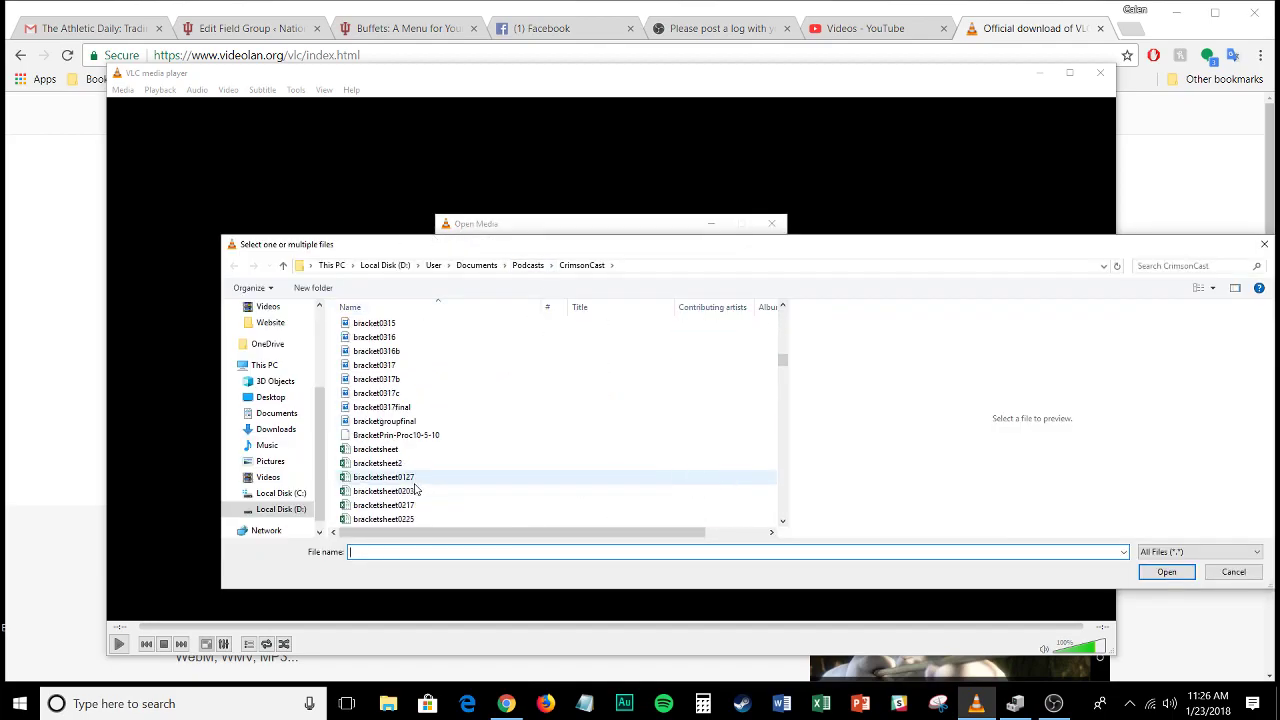
scroll(416, 489, "down", 10)
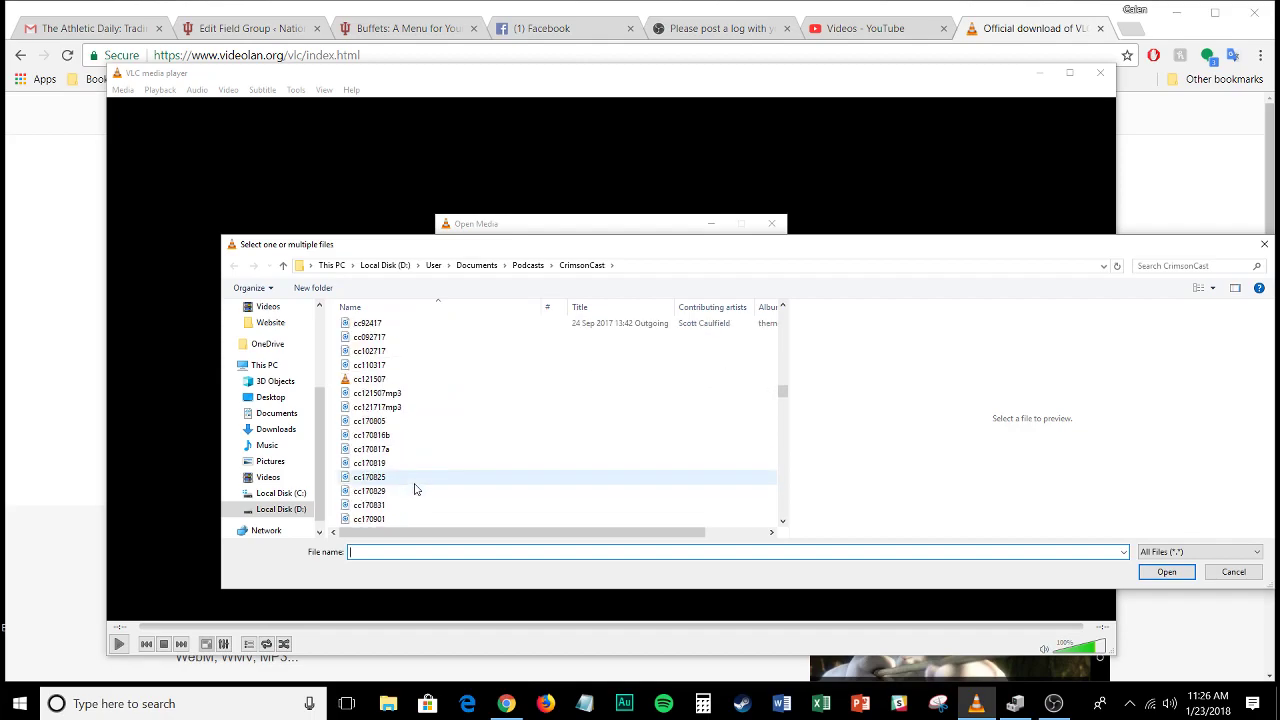
scroll(437, 463, "down", 5)
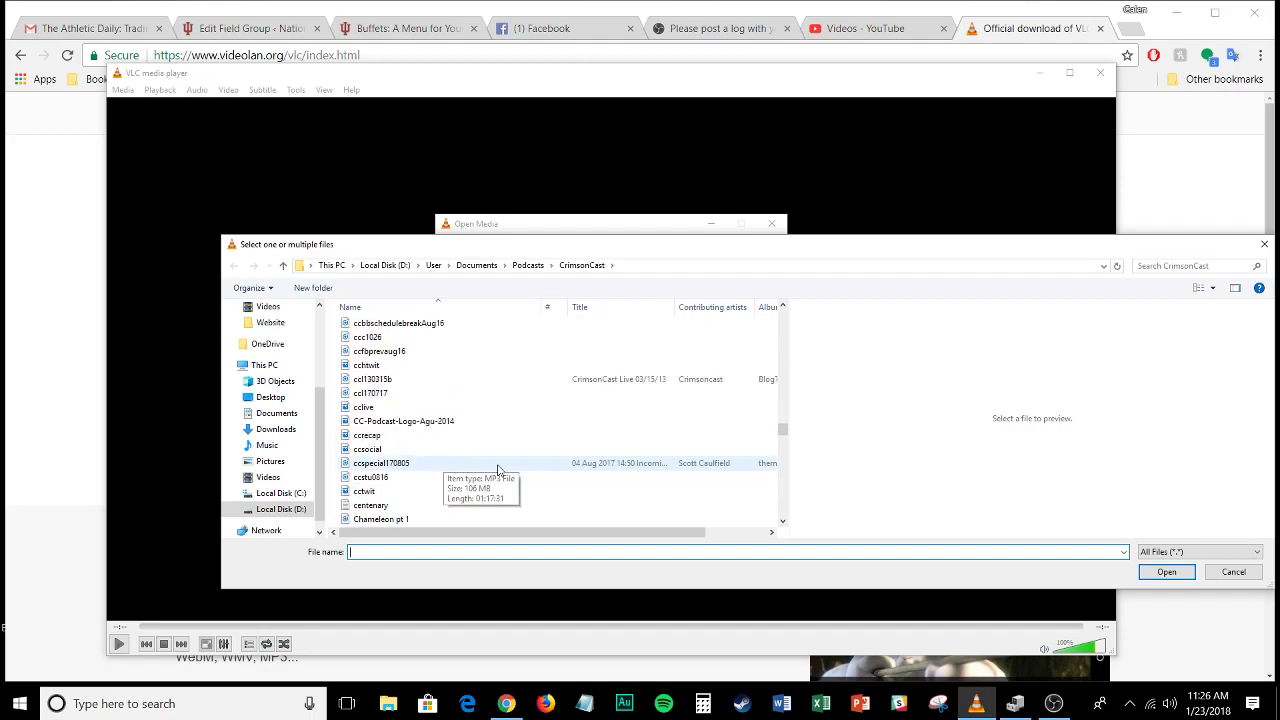
scroll(497, 465, "down", 10)
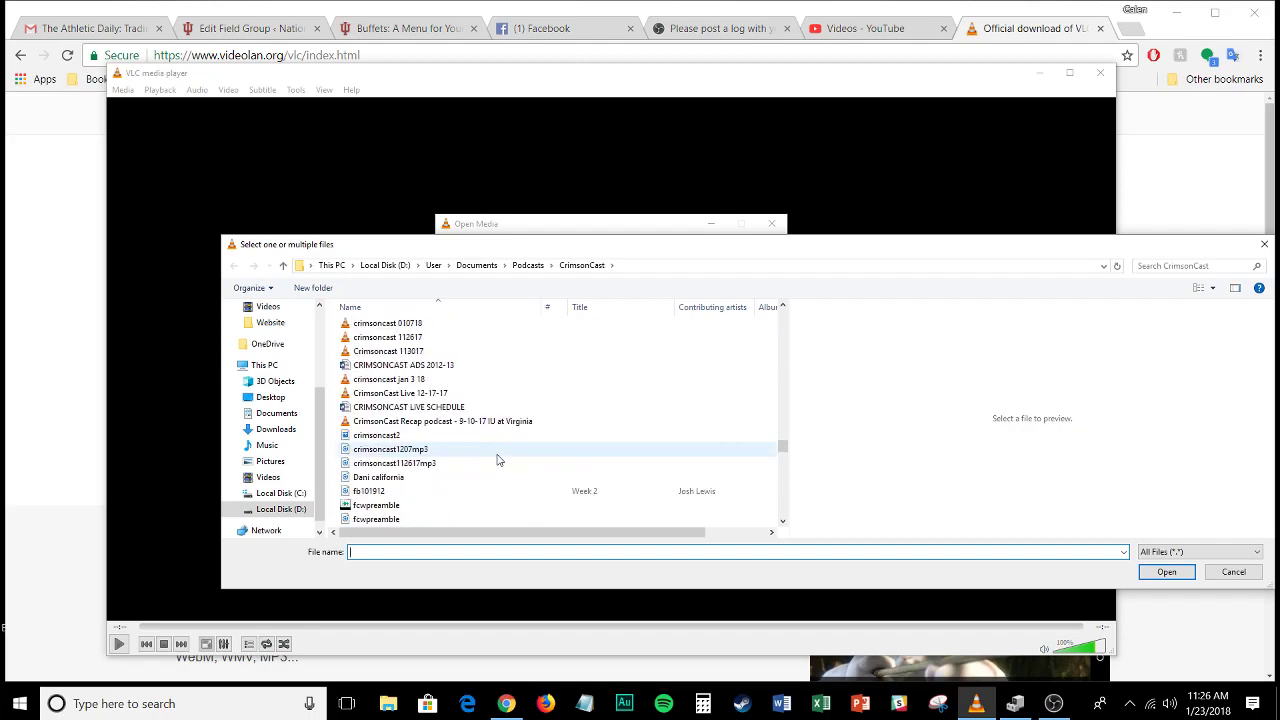
scroll(498, 460, "down", 10)
left_click_drag(782, 478, 781, 437)
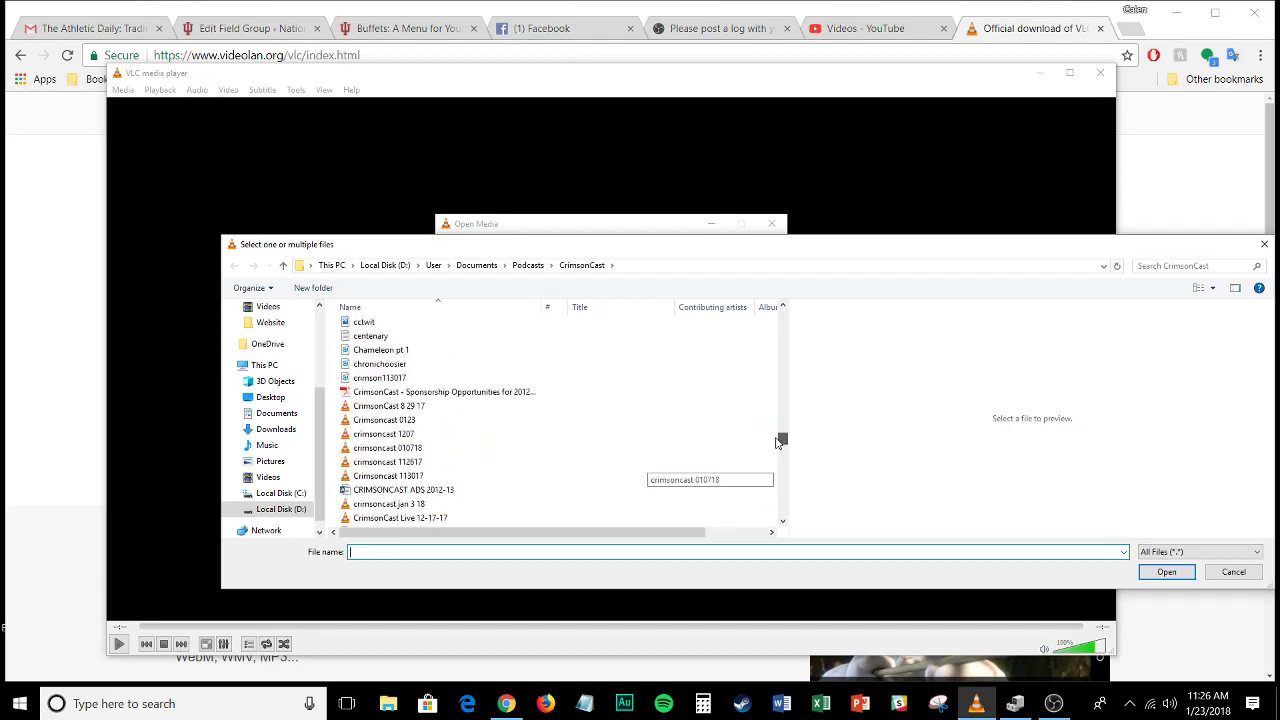
double_click(380, 424)
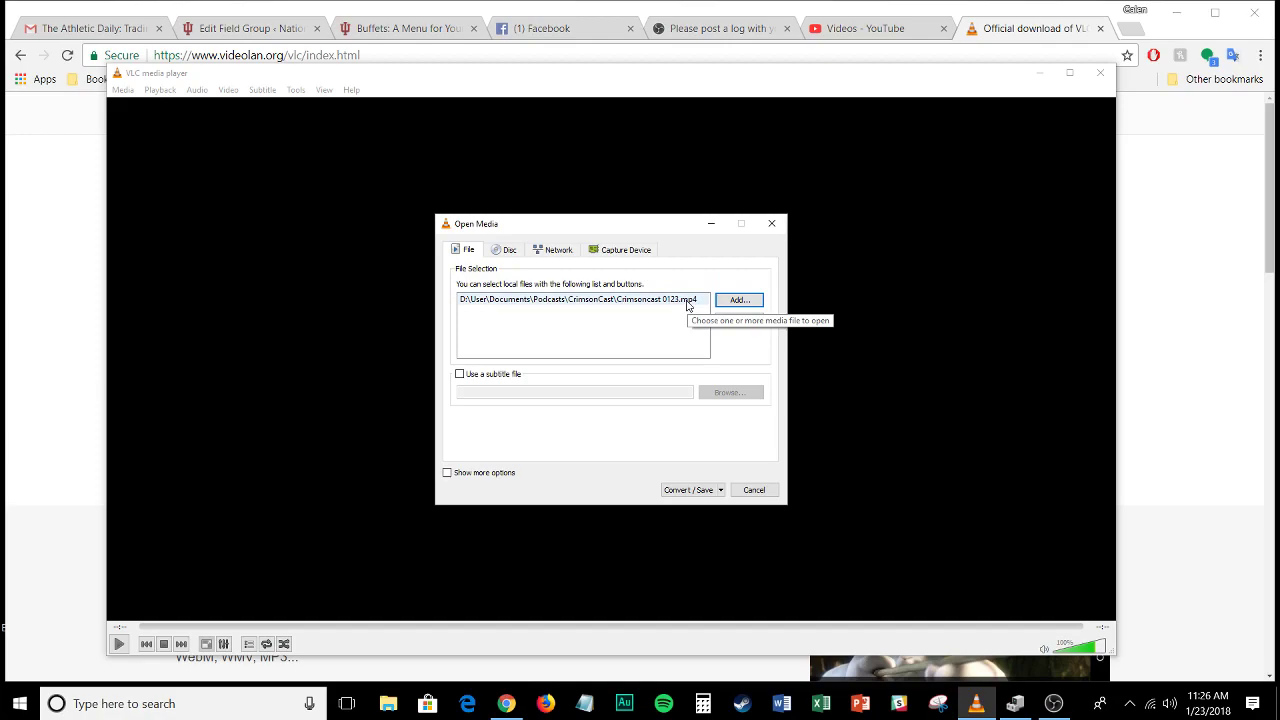
- Continue to the Convert dialog for Crimsoncast 0123.mp4 and choose the Audio - MP3 profile
left_click(687, 302)
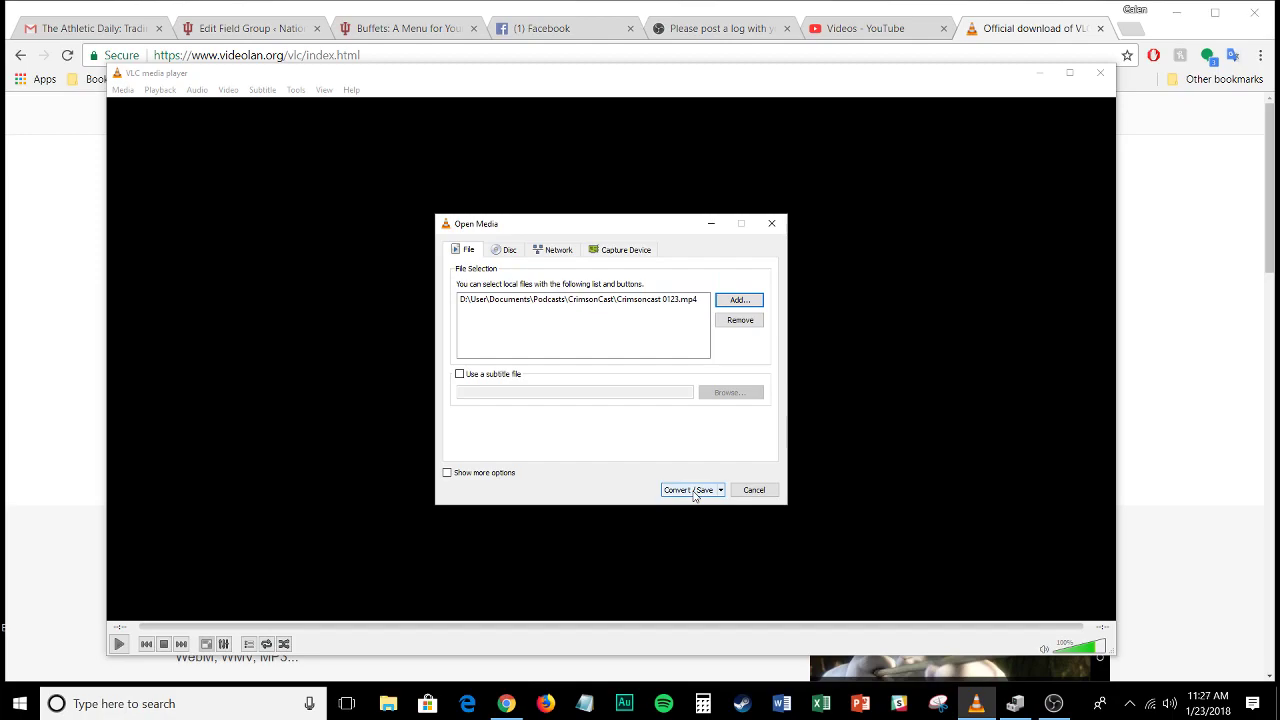
left_click(690, 490)
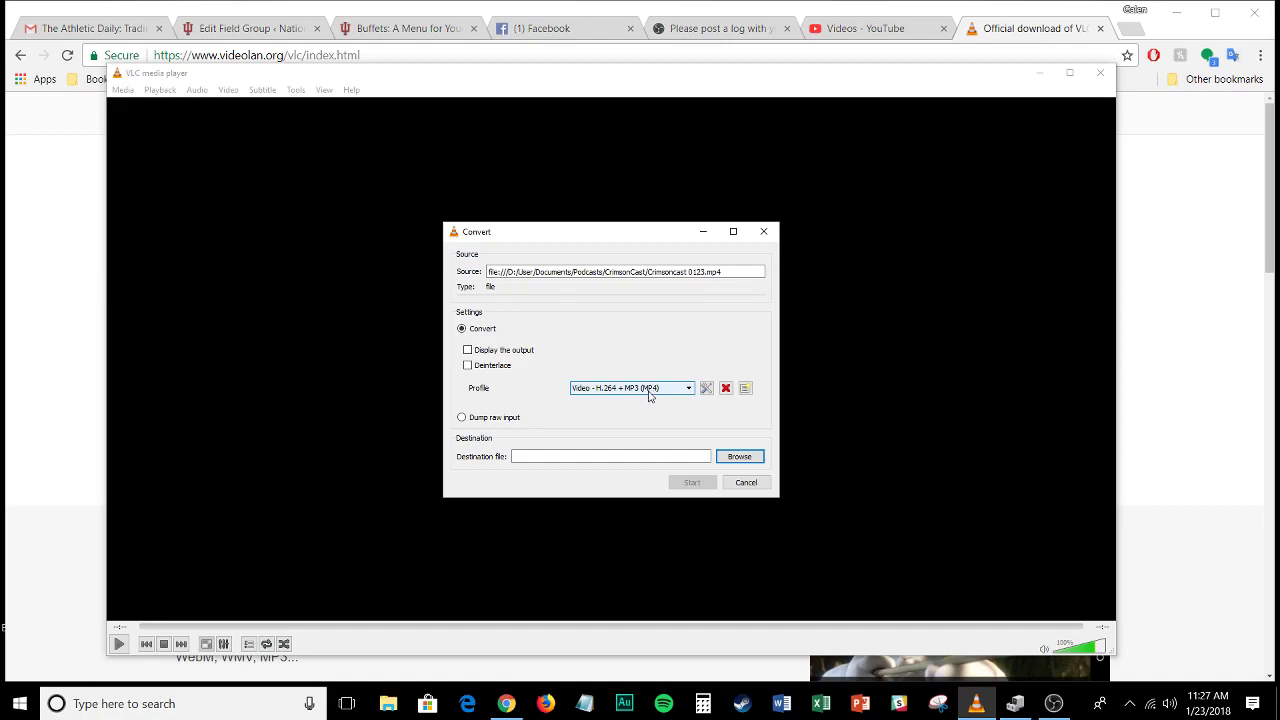
left_click(686, 390)
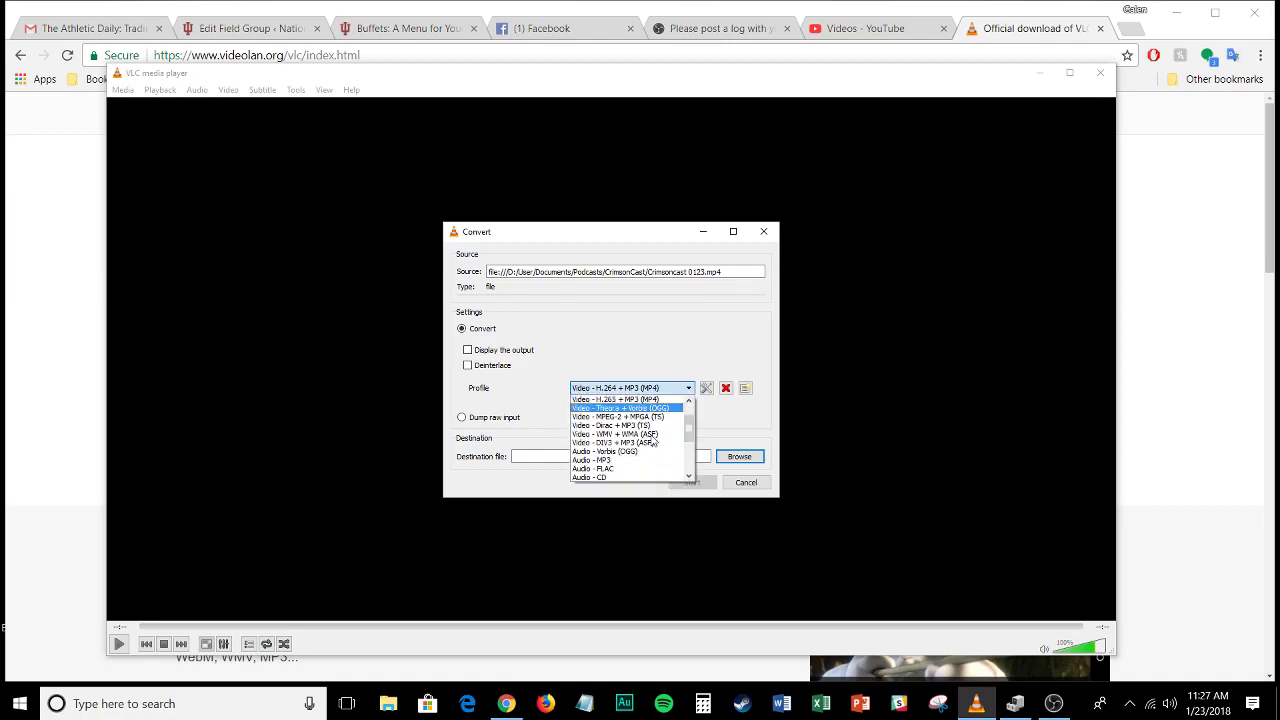
scroll(640, 440, "down", 1)
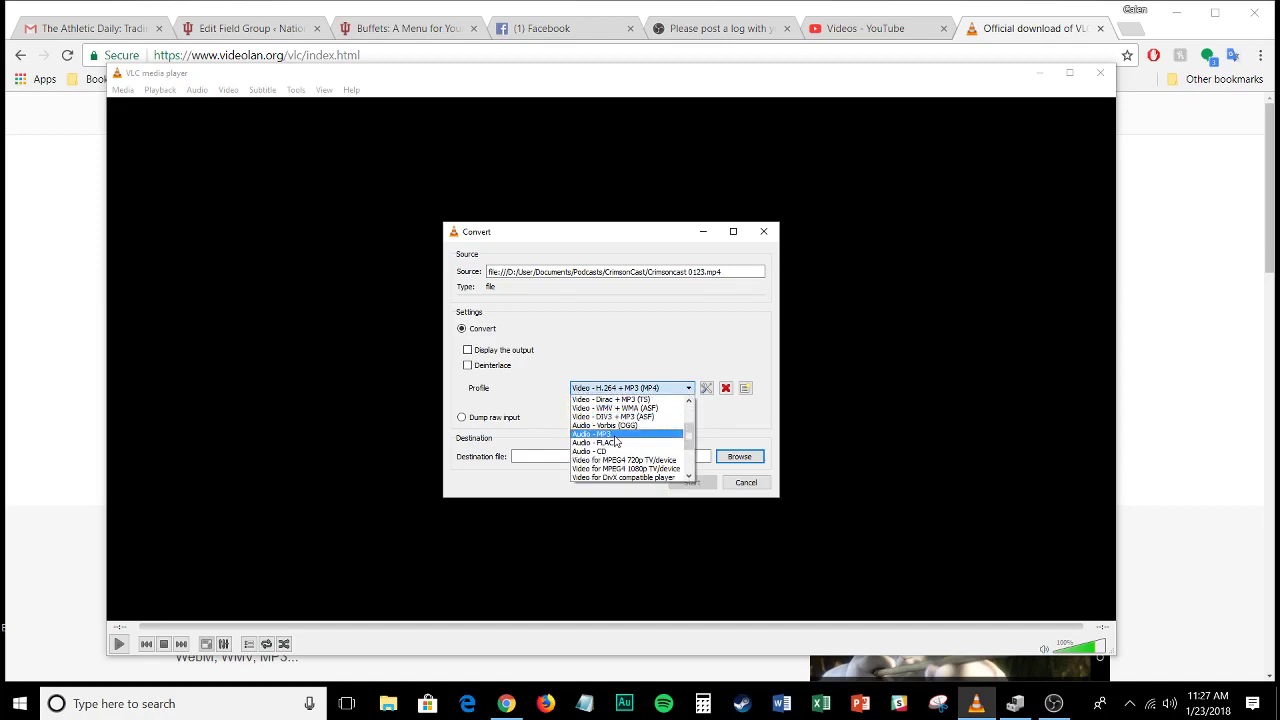
left_click(617, 441)
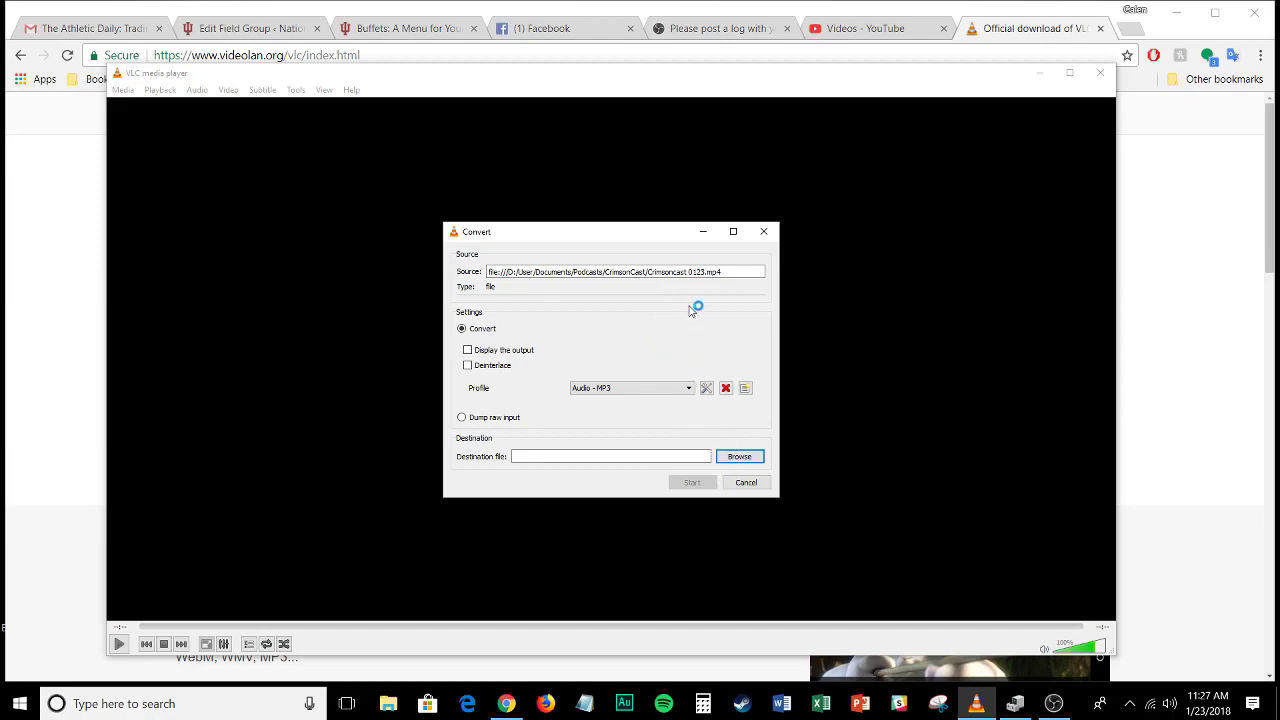
- Set the conversion destination file to testcc.mp3 in the CrimsonCast folder
left_click(740, 457)
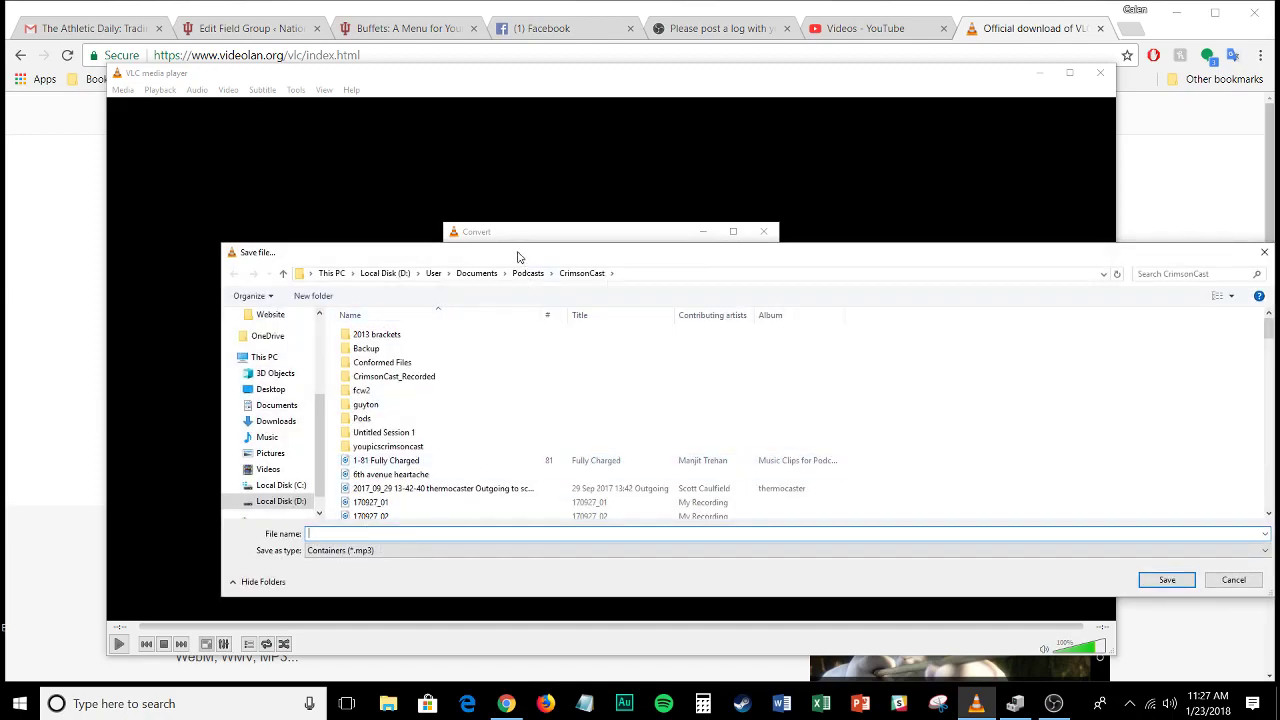
left_click_drag(517, 254, 351, 75)
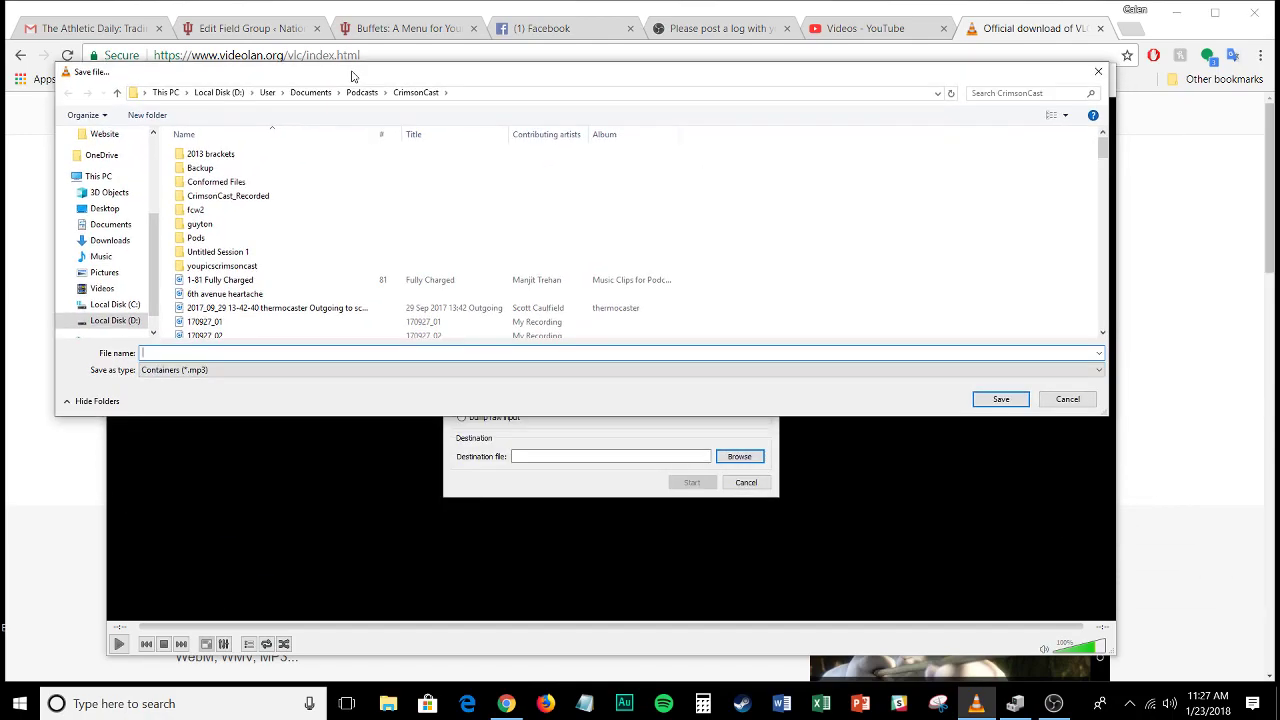
type("testcc")
key("Tab")
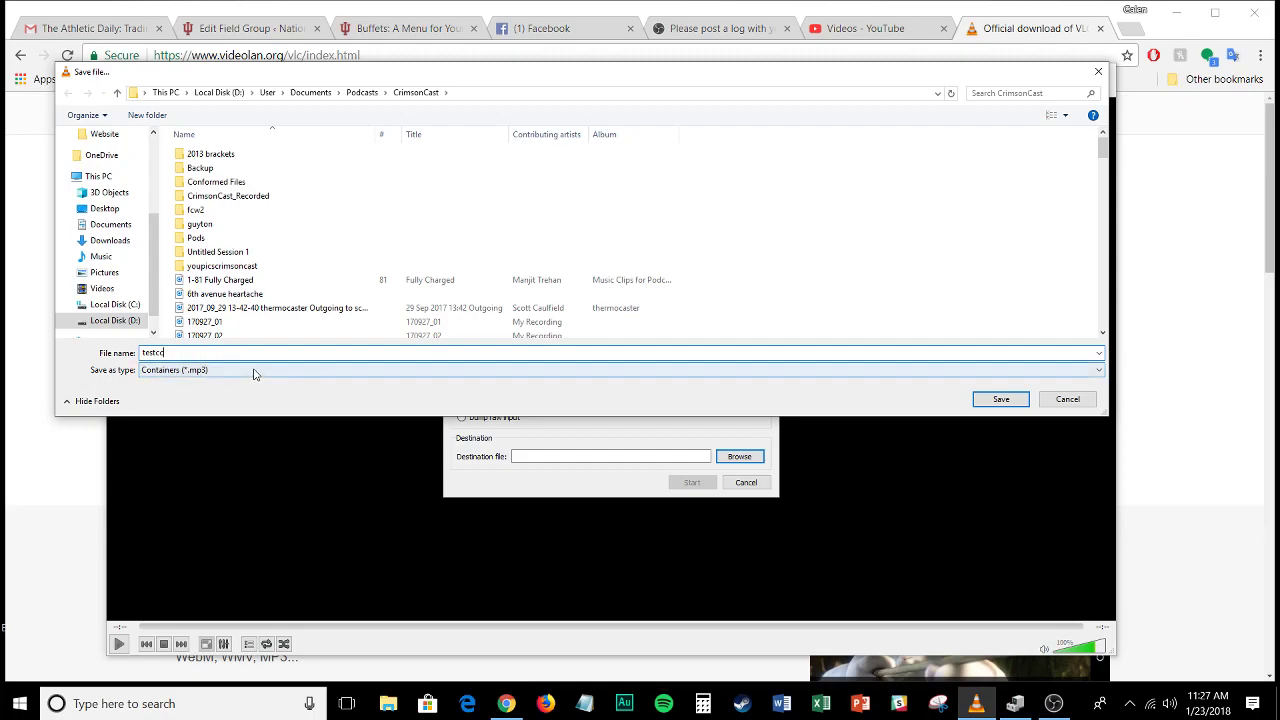
left_click(1000, 400)
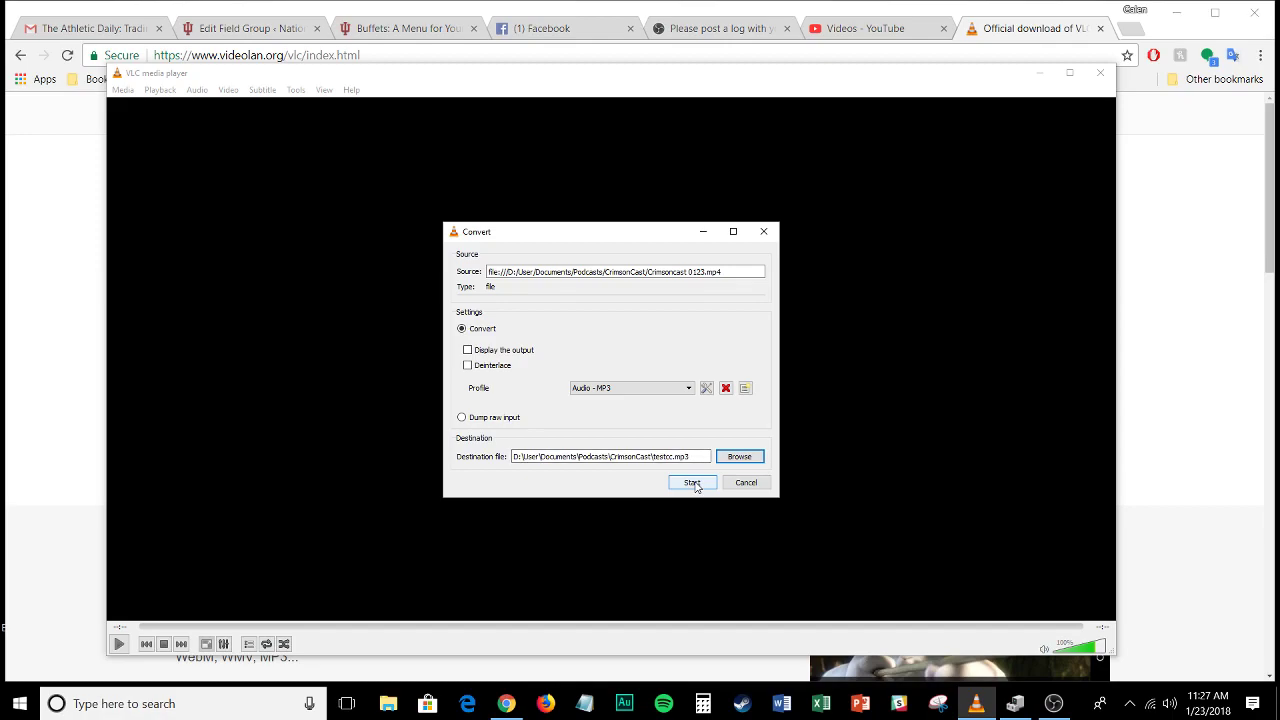
- Start converting the Crimsoncast 0123 video into testcc.mp3
left_click(693, 484)
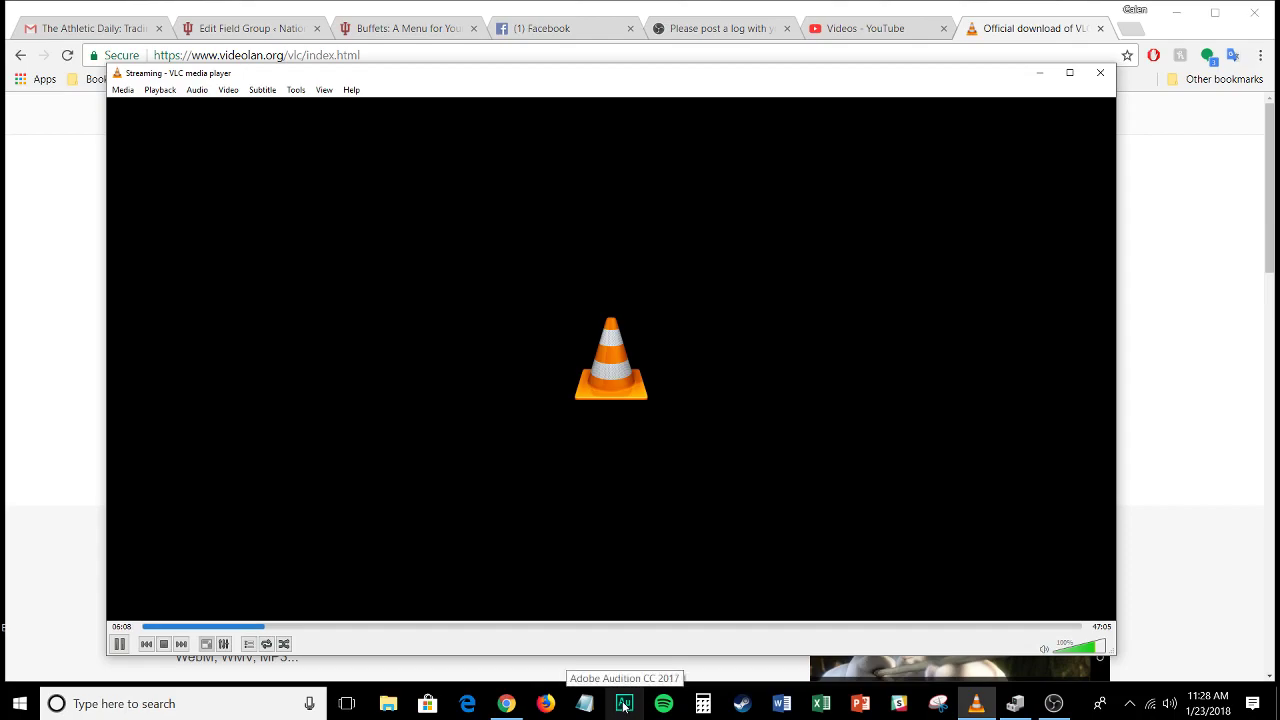
- Switch to Audition and open cc2017.sesx from the recent files list
left_click(624, 704)
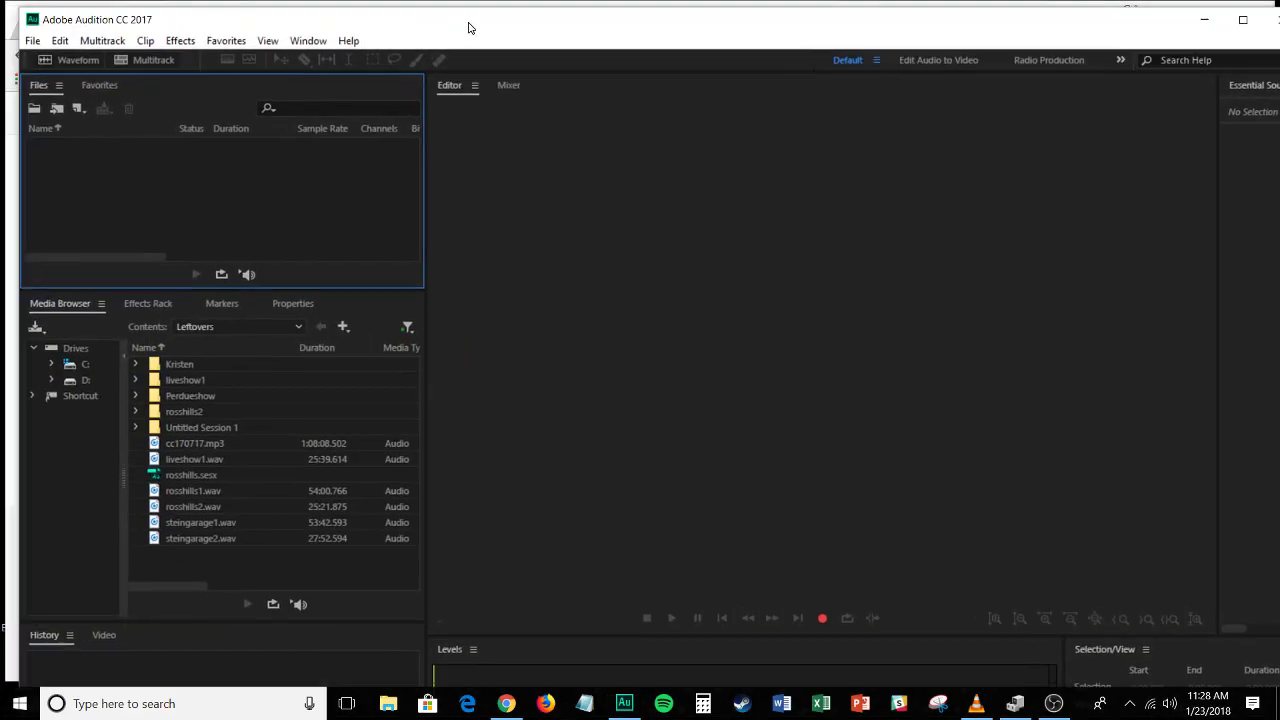
left_click_drag(475, 32, 447, 30)
left_click(10, 45)
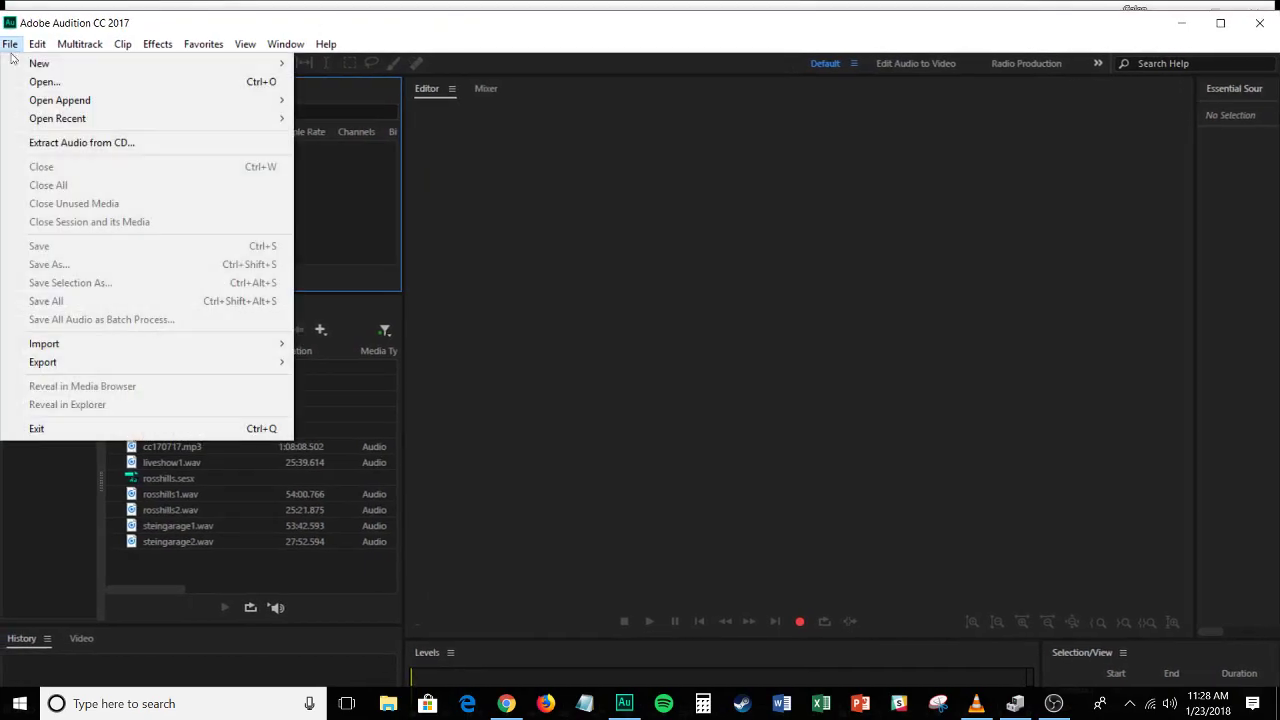
mouse_move(163, 118)
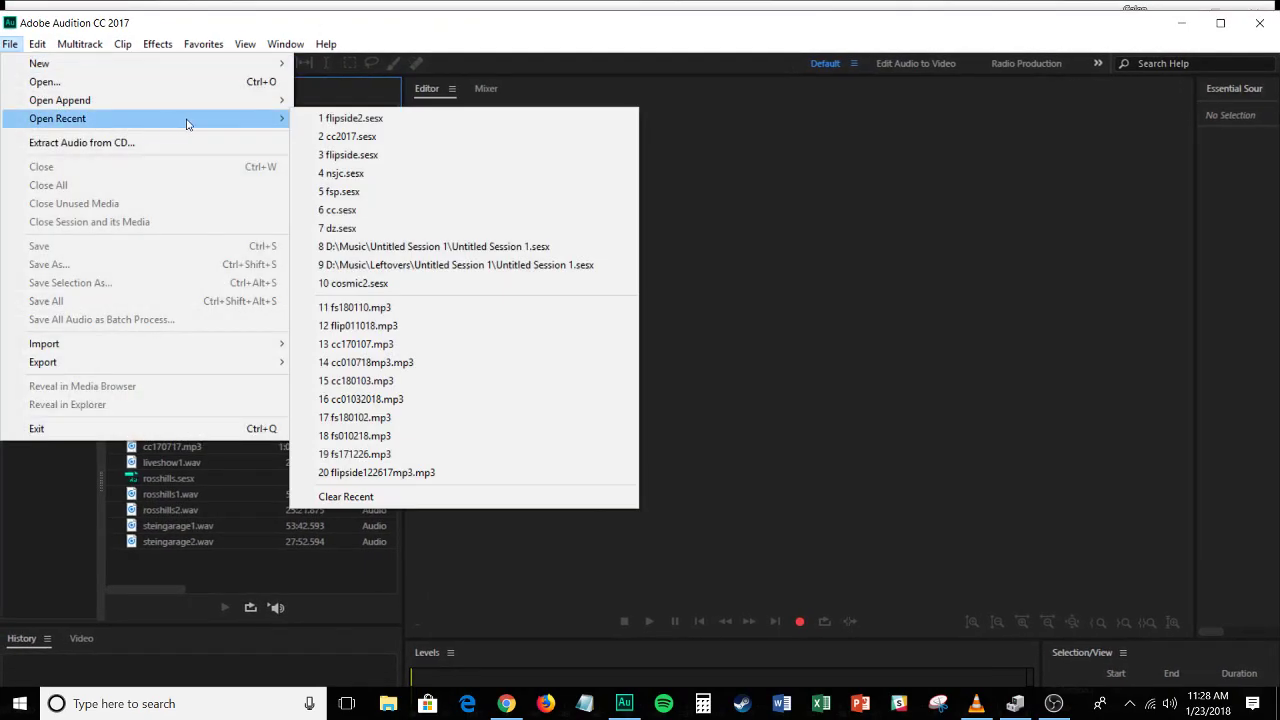
left_click(355, 140)
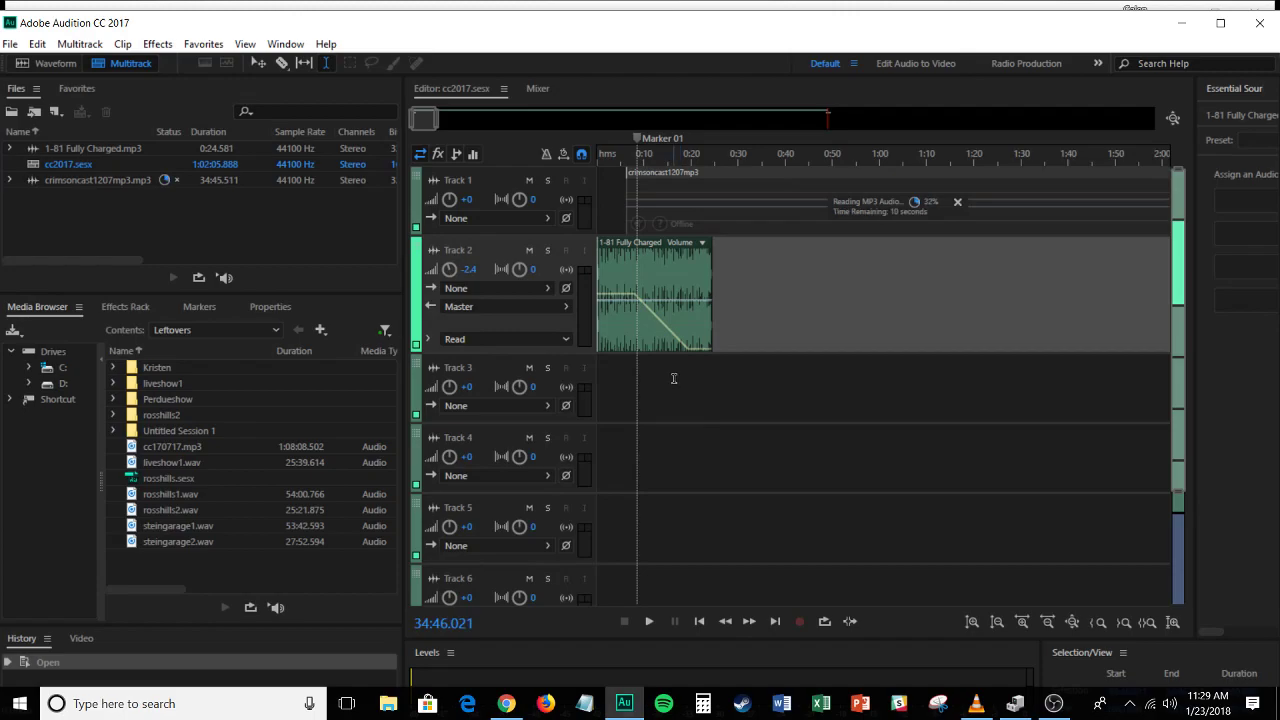
- Cancel loading crimsoncast1207mp3 and delete its partial clip from Track 1
left_click(957, 201)
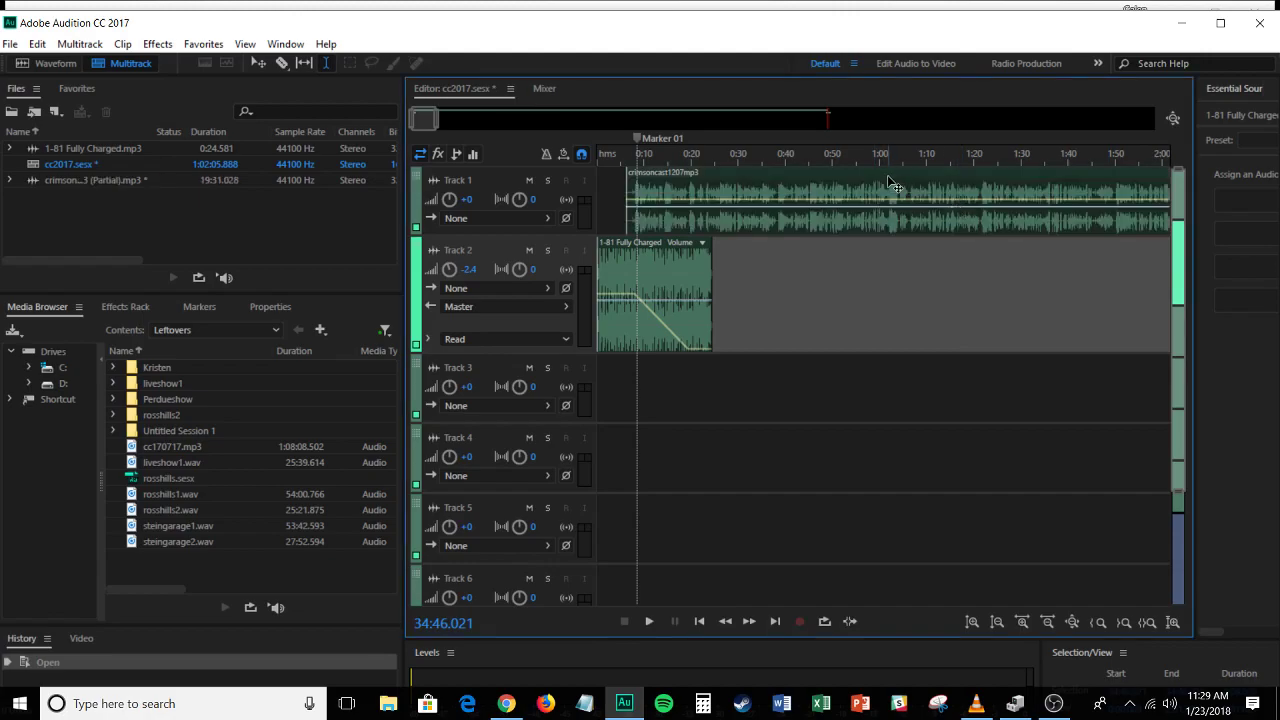
right_click(888, 184)
left_click(943, 91)
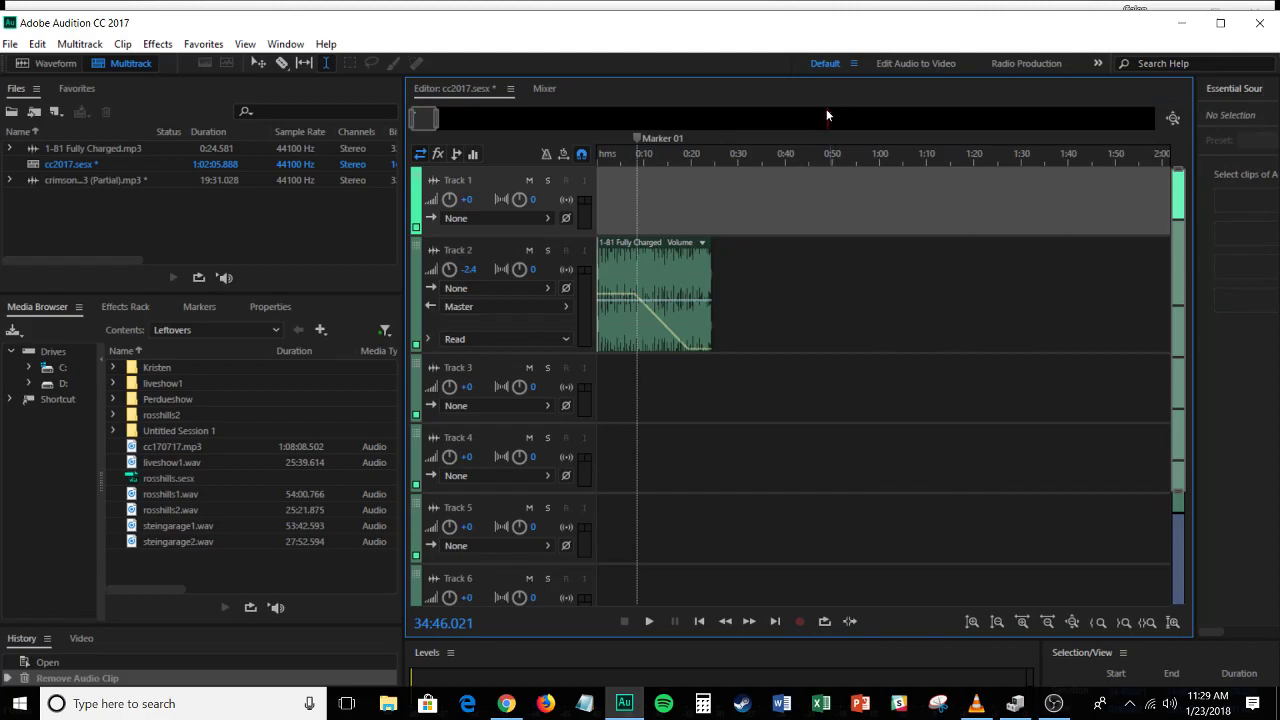
mouse_move(436, 117)
left_mouse_down()
mouse_move(846, 116)
mouse_move(436, 118)
left_mouse_up()
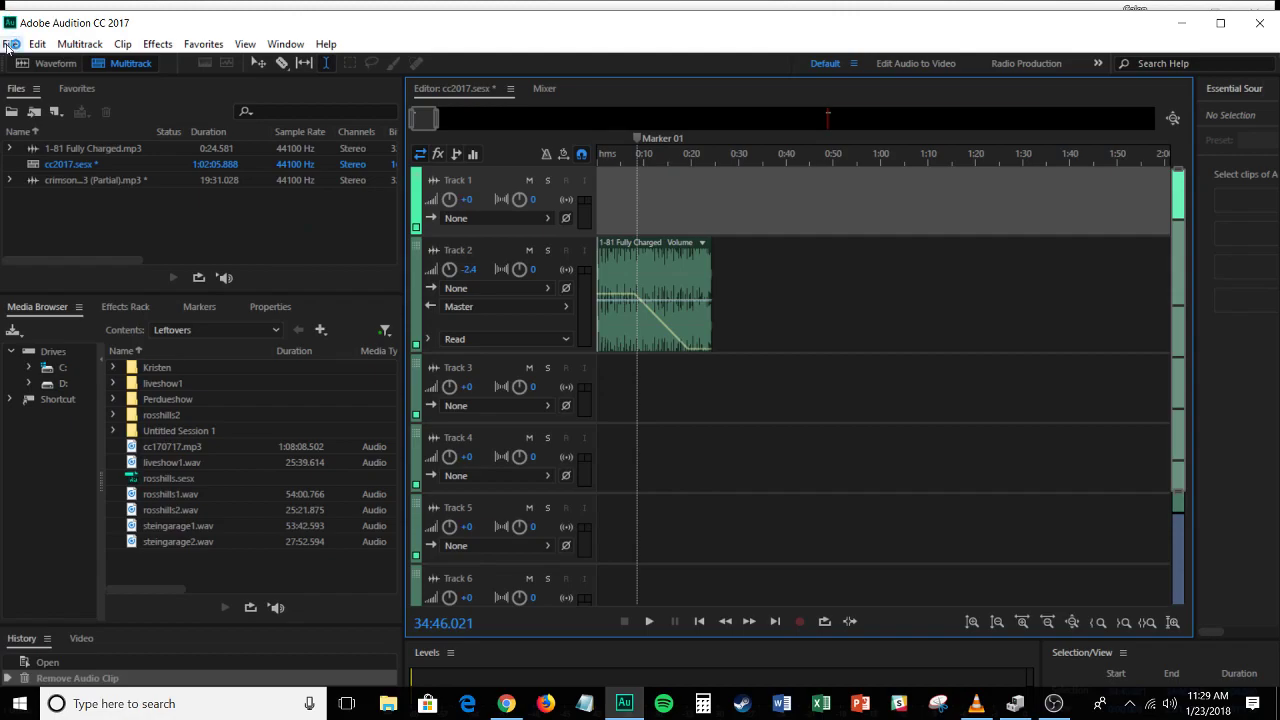
- Import cc012318mp3.mp3 from the Podcasts\CrimsonCast folder via File > Import > File
left_click(9, 45)
mouse_move(216, 346)
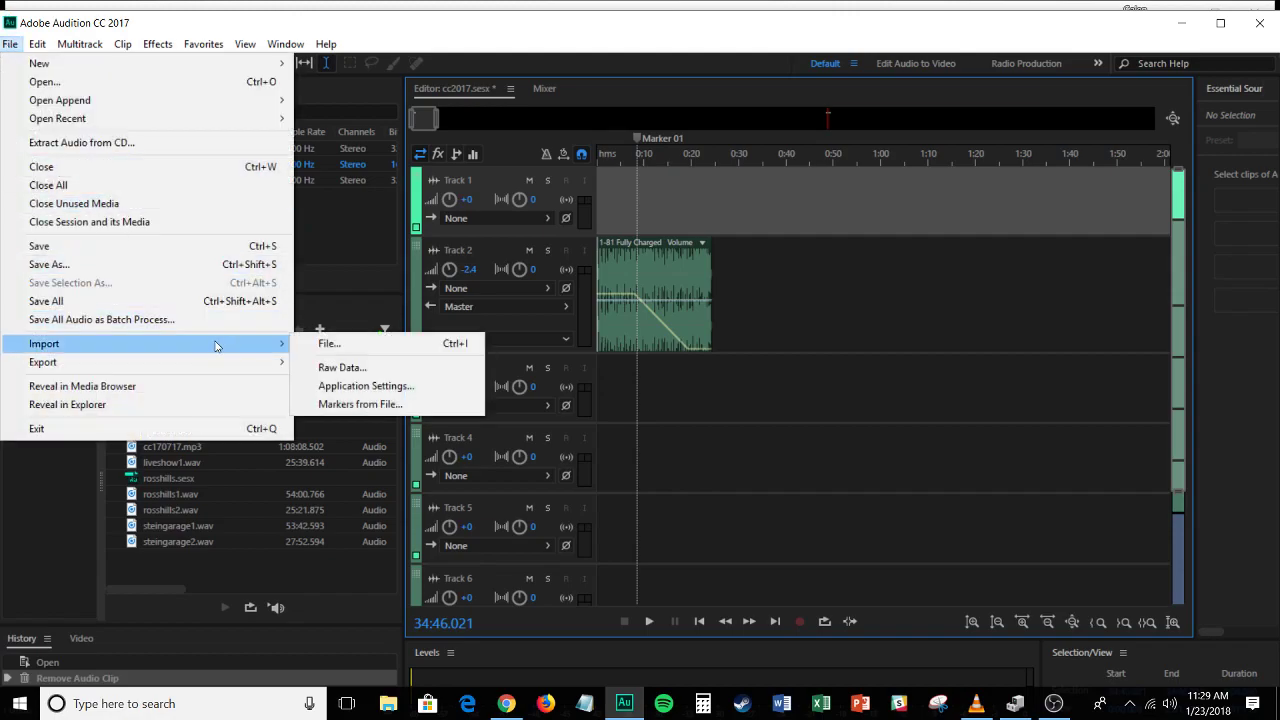
left_click(455, 344)
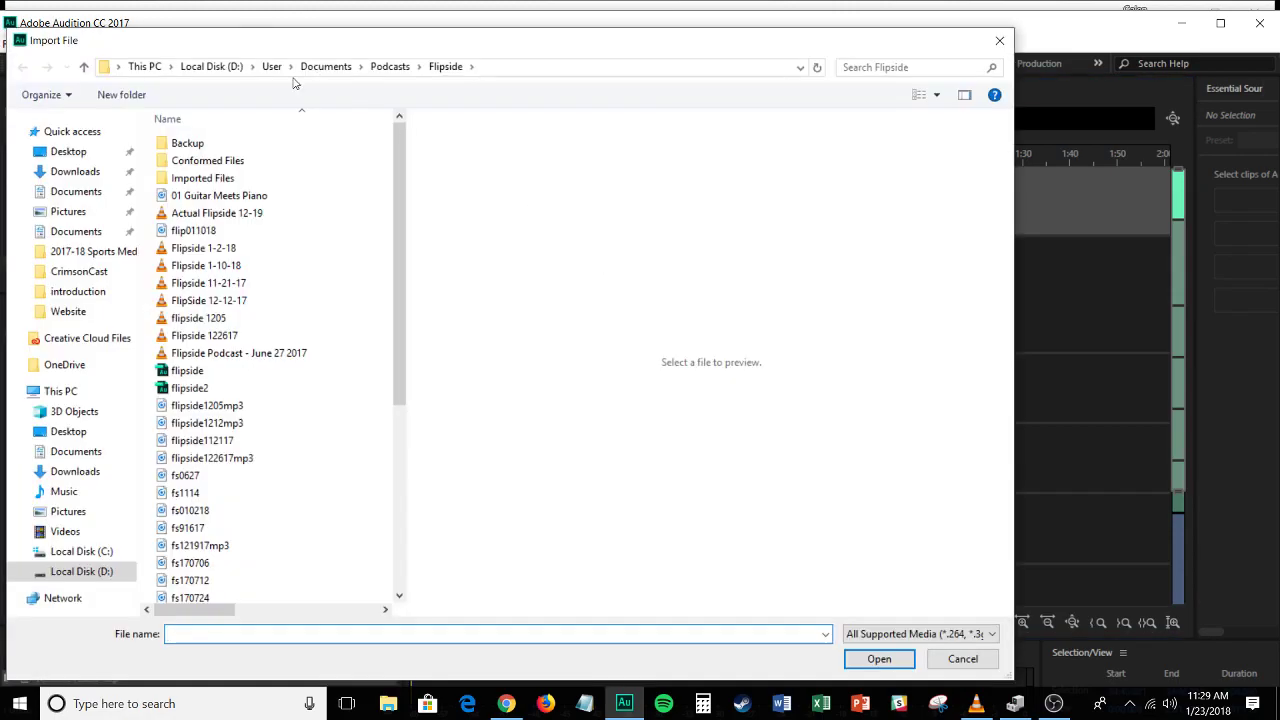
left_click(390, 64)
double_click(228, 156)
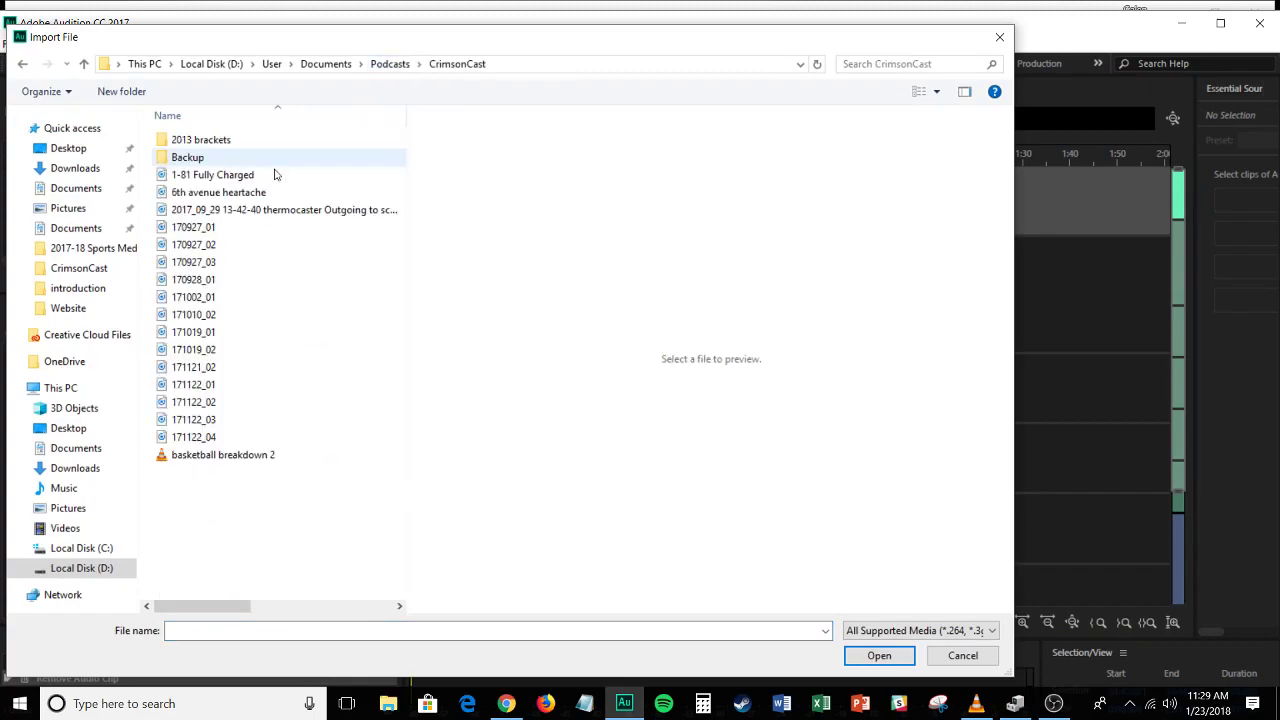
scroll(280, 378, "down", 12)
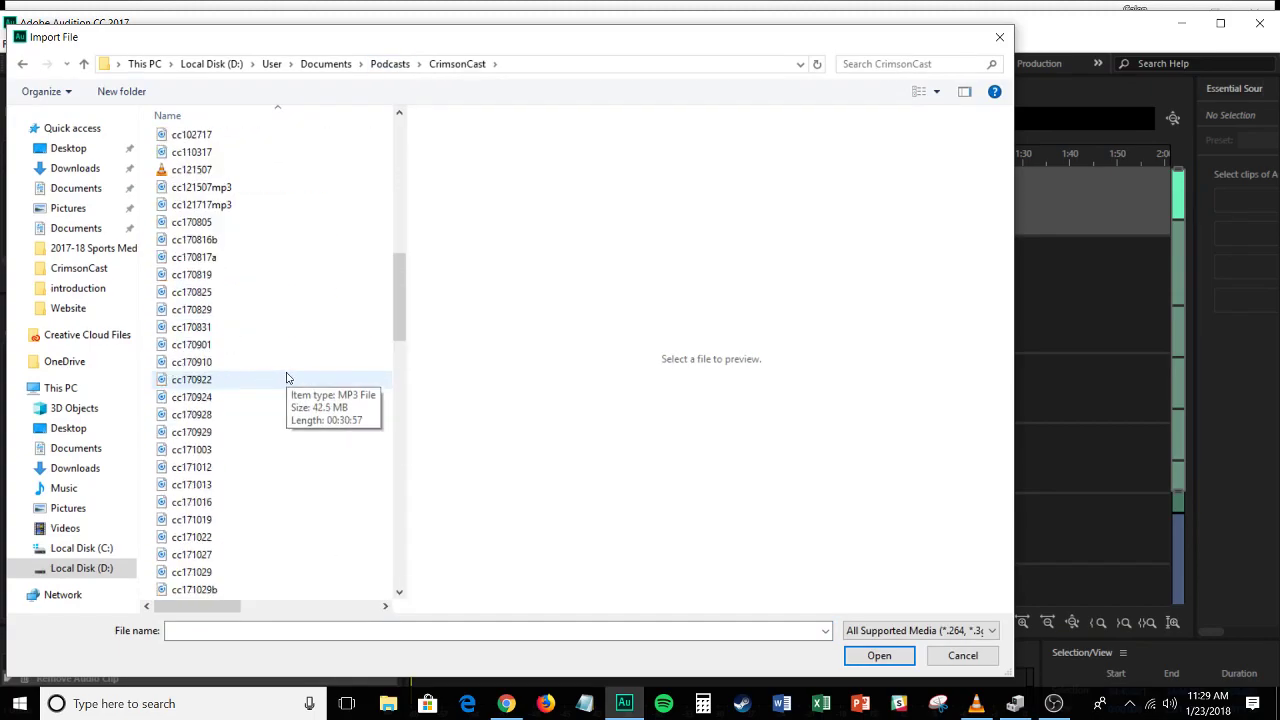
scroll(300, 380, "down", 10)
scroll(320, 388, "up", 10)
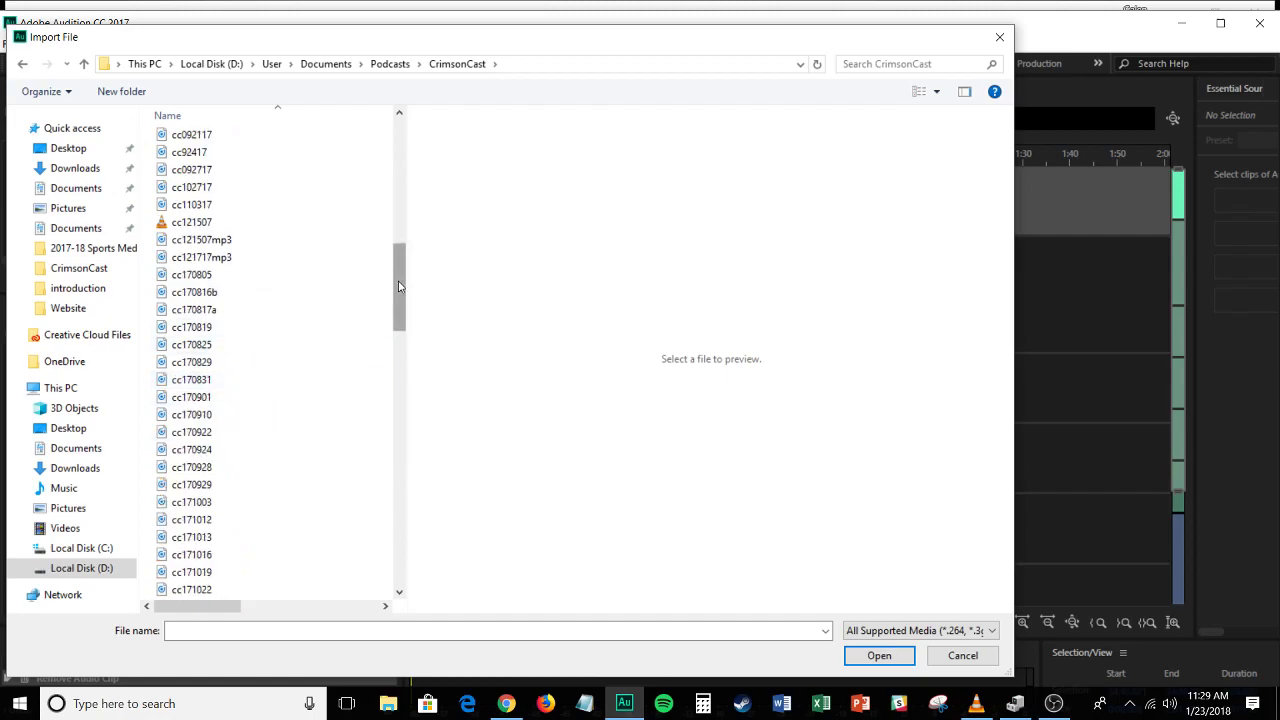
left_click_drag(400, 288, 390, 253)
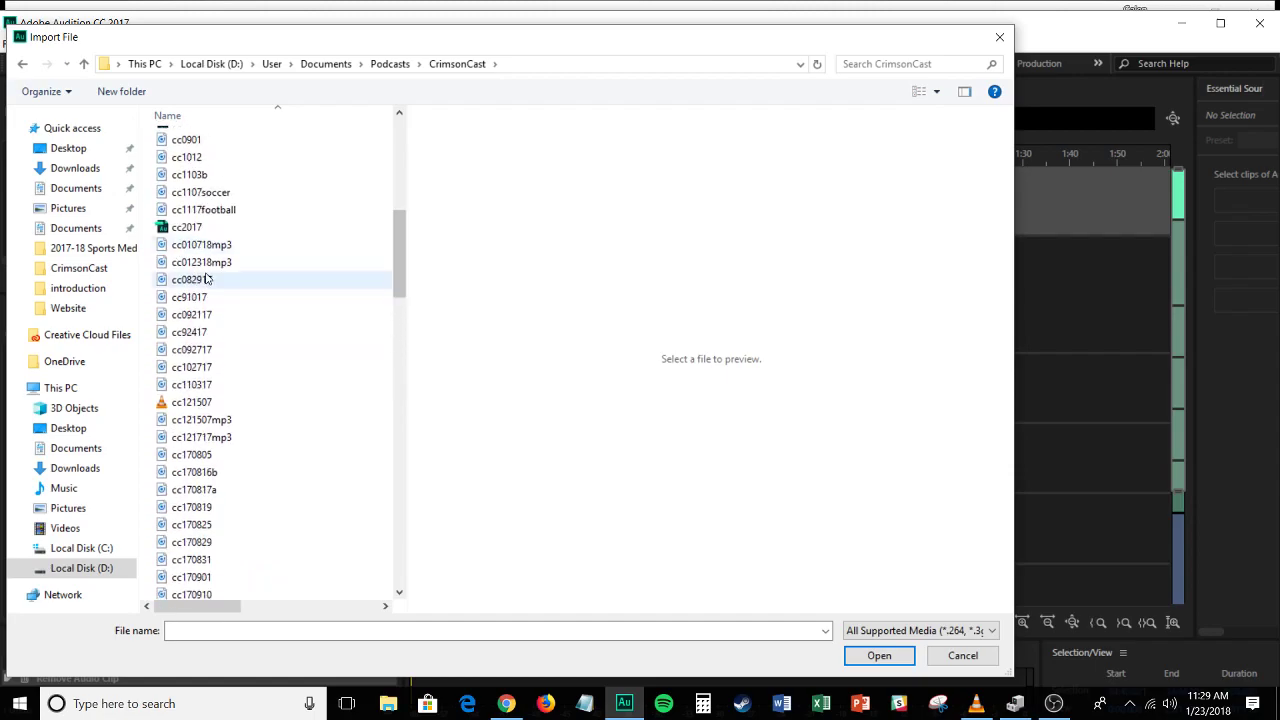
mouse_move(206, 268)
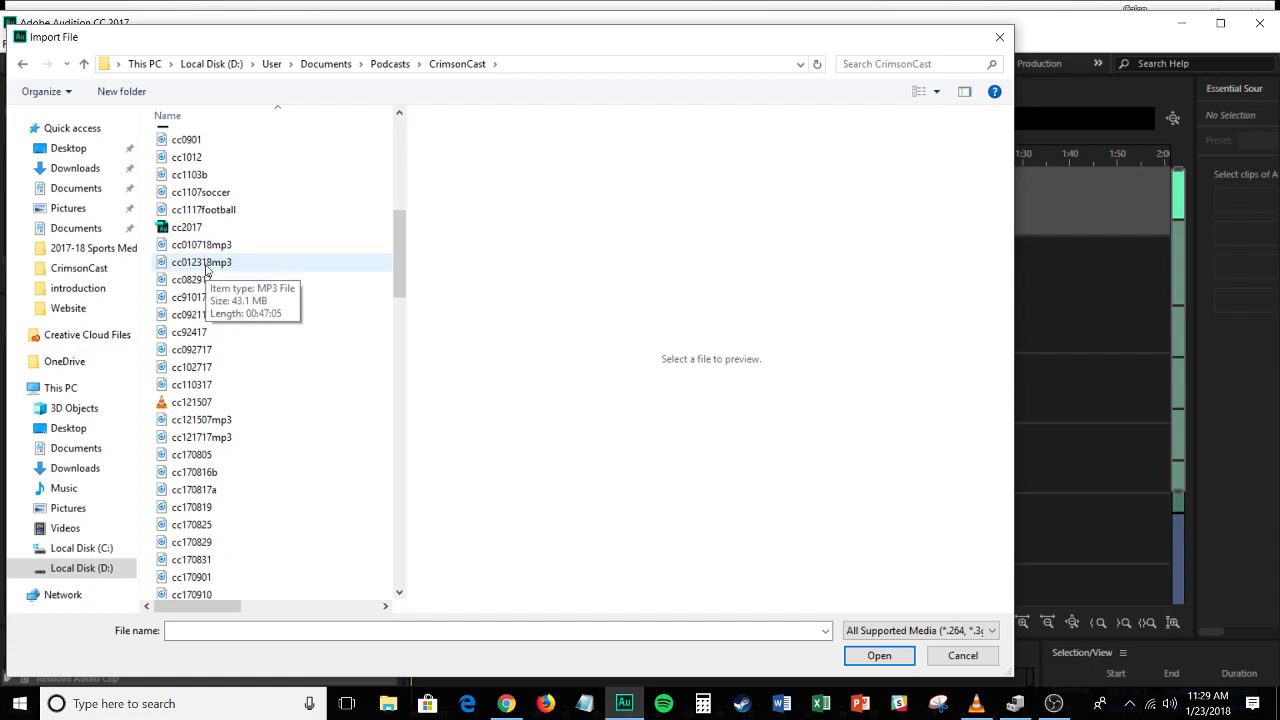
double_click(206, 262)
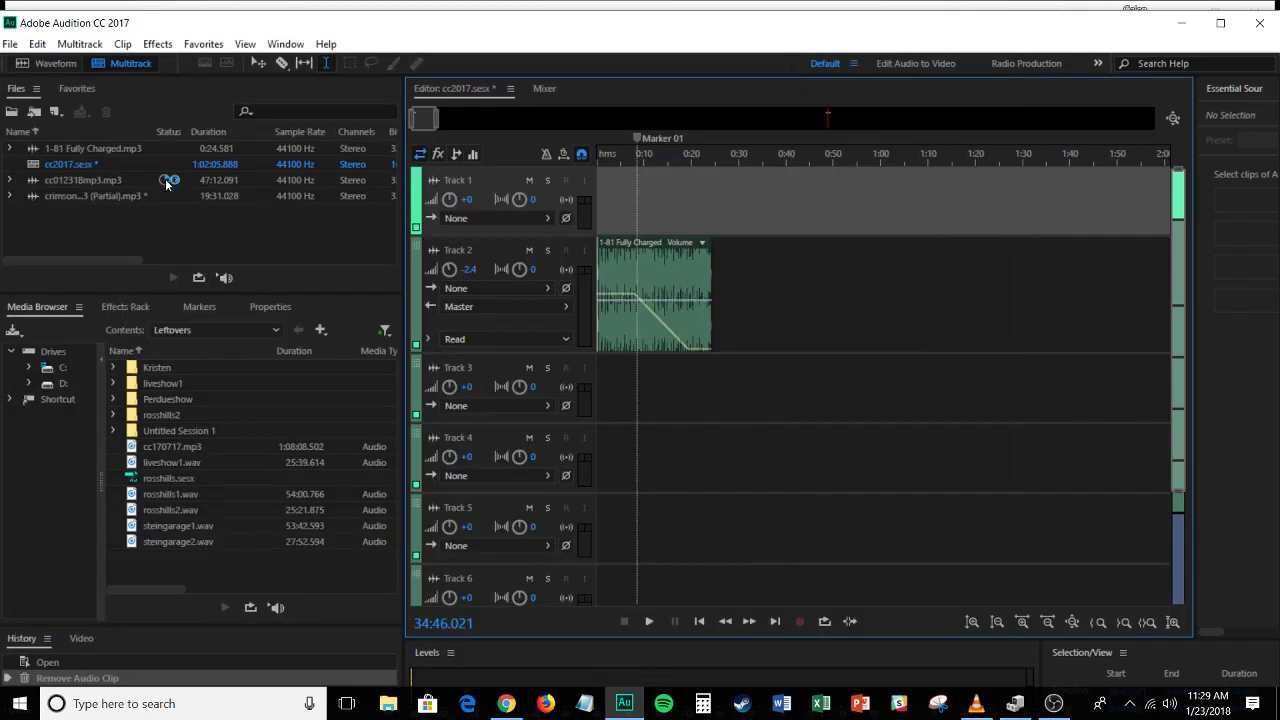
mouse_move(168, 186)
- Place cc012318mp3 on Track 1, delete a short piece from its start, and return to Multitrack
left_click(137, 178)
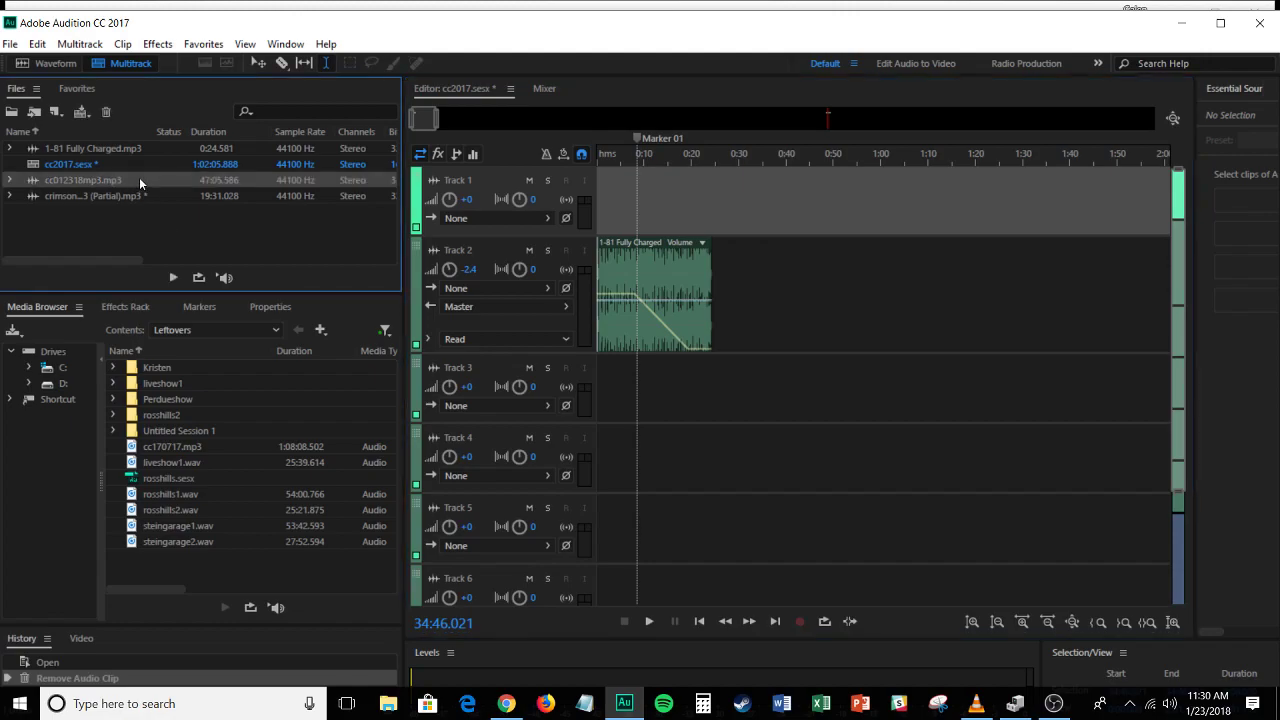
left_click_drag(136, 177, 632, 200)
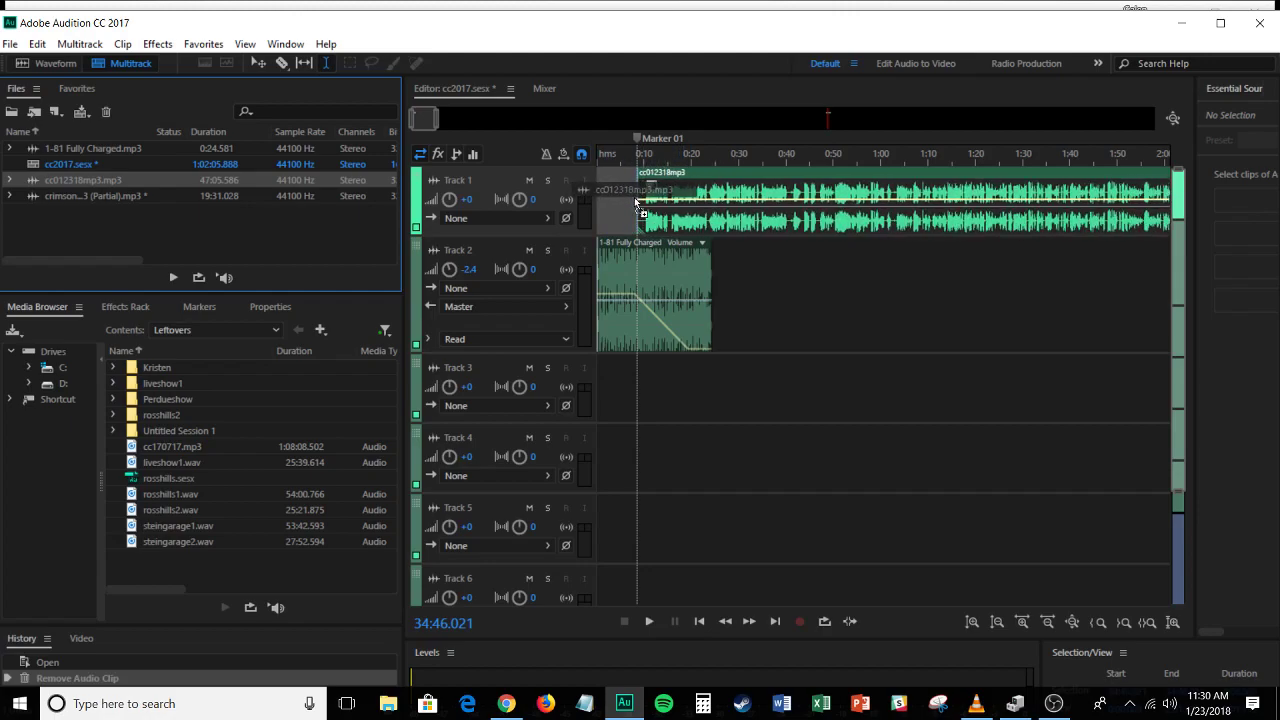
double_click(692, 178)
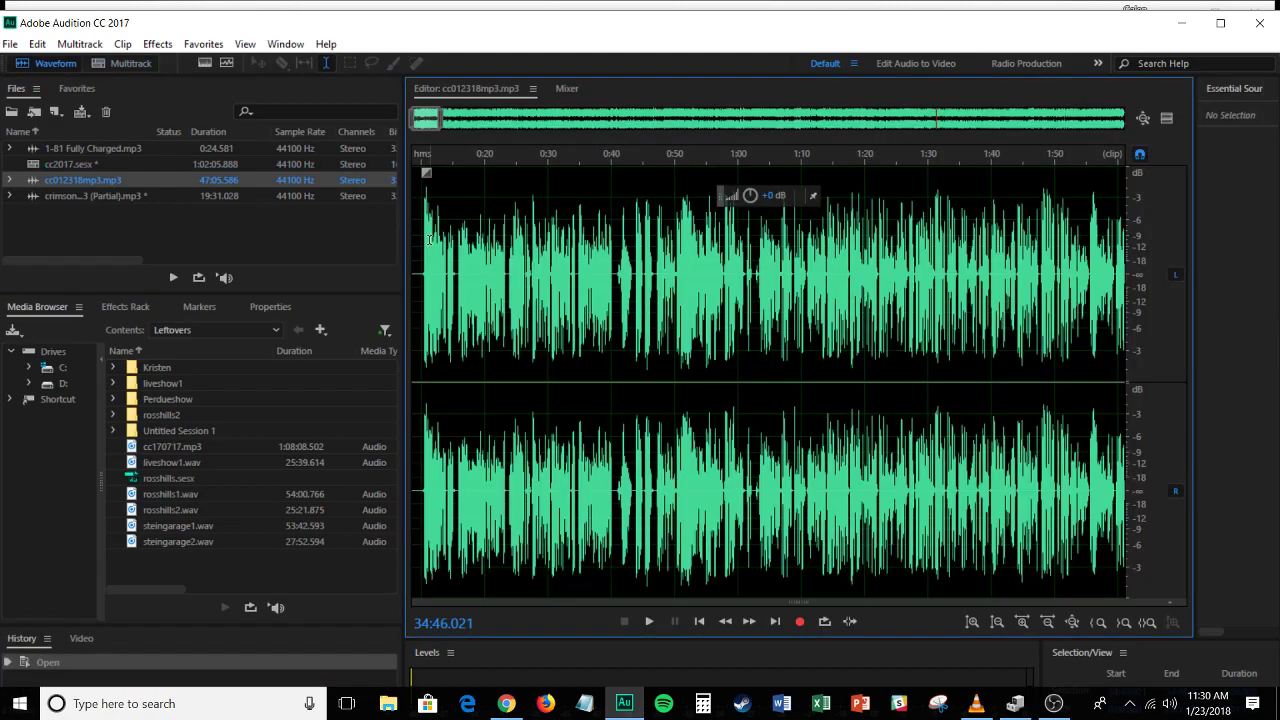
left_click_drag(421, 229, 401, 229)
key("Delete")
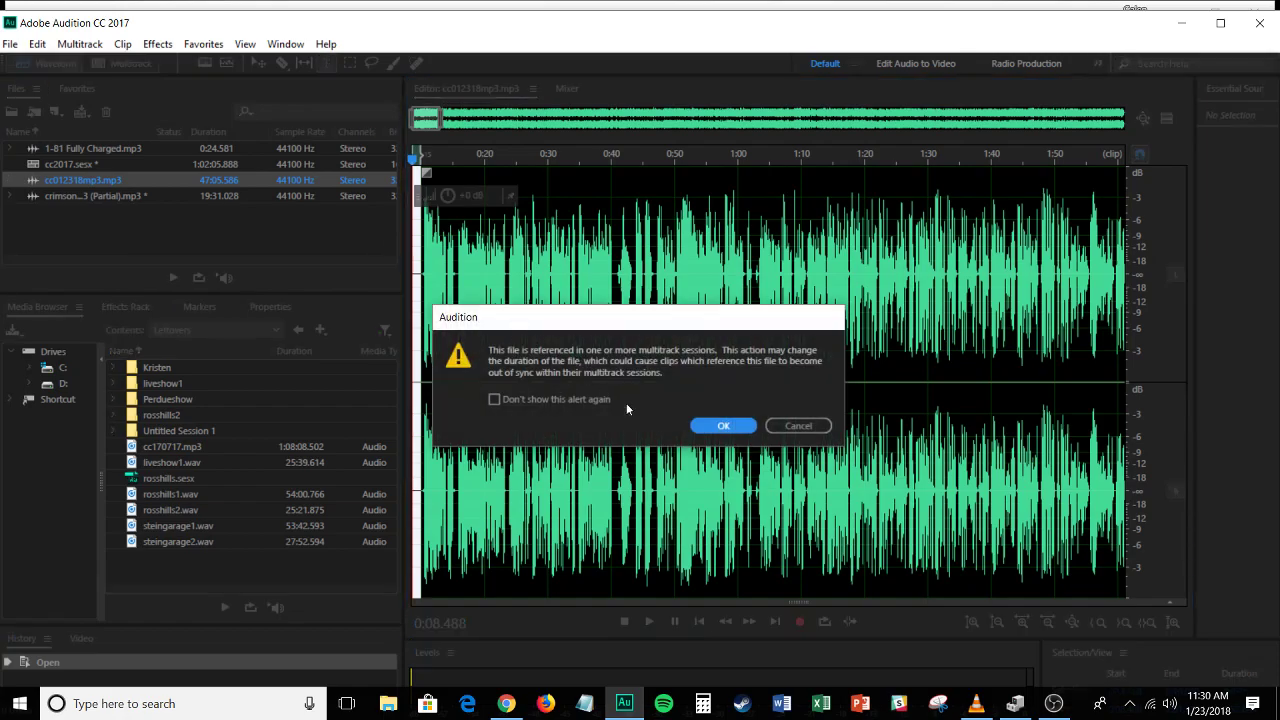
left_click(719, 426)
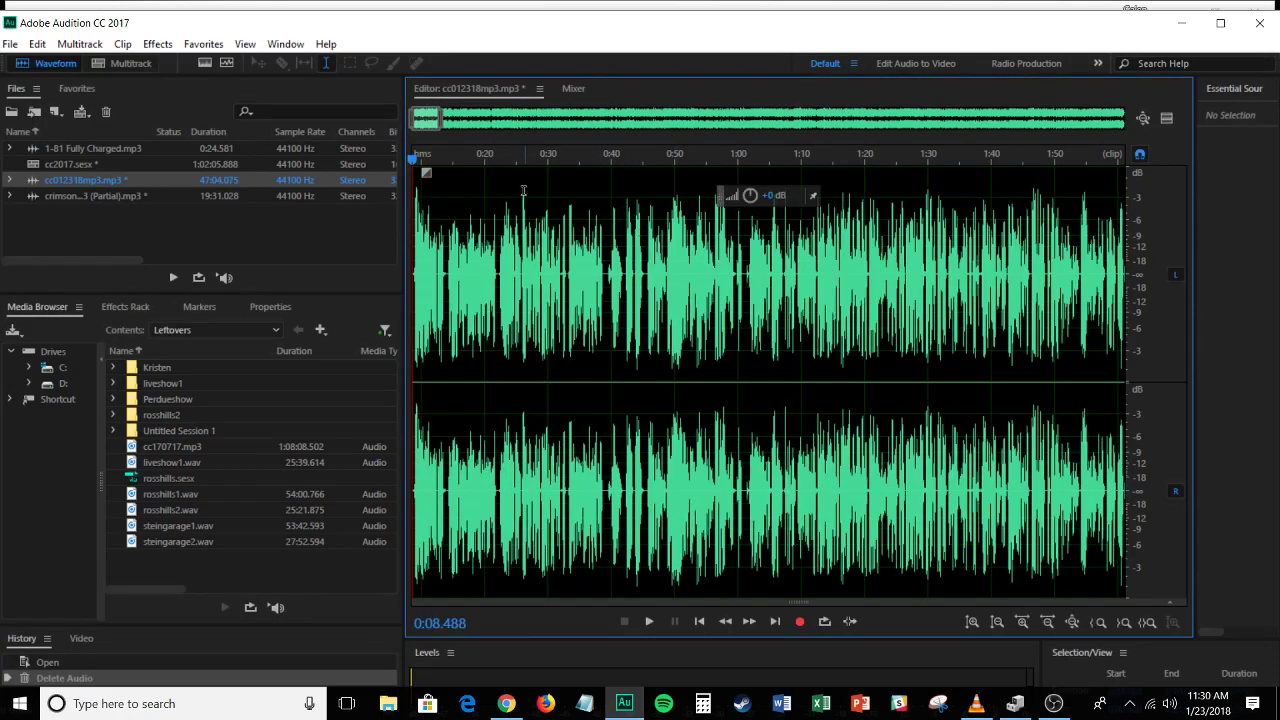
left_click(117, 64)
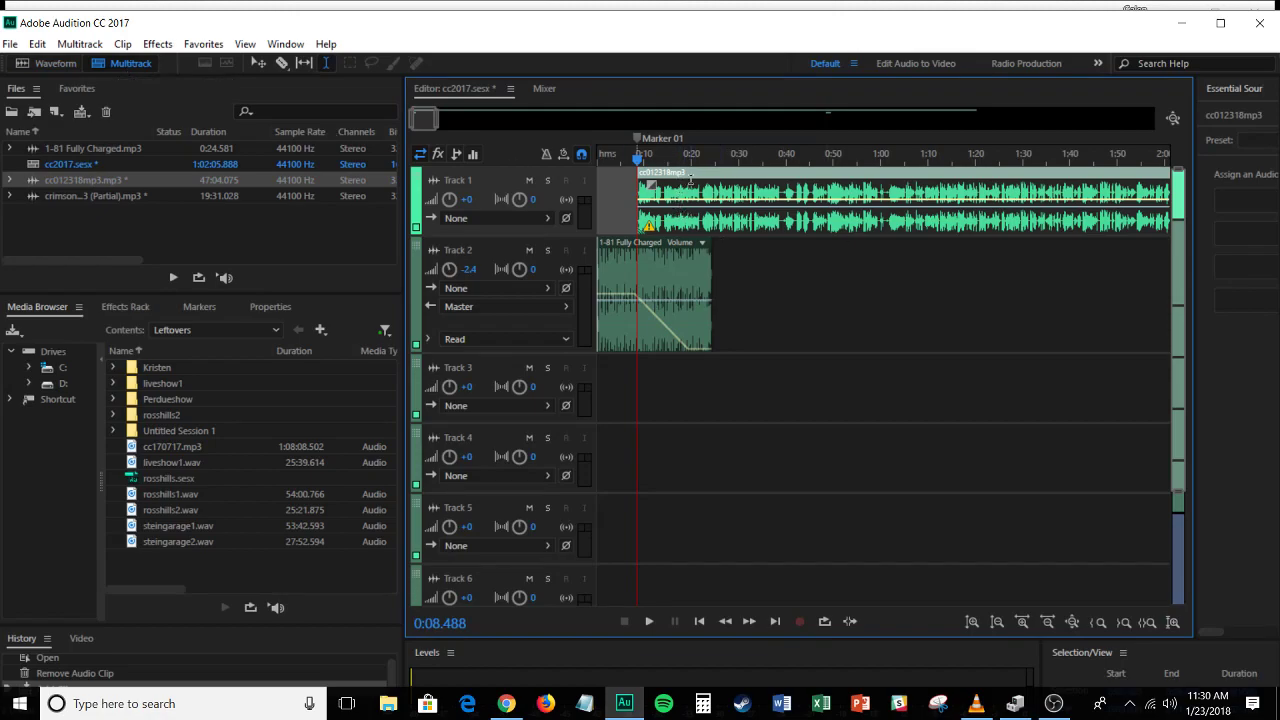
- Play the session from near the start, then stop playback
left_click(628, 158)
key("space")
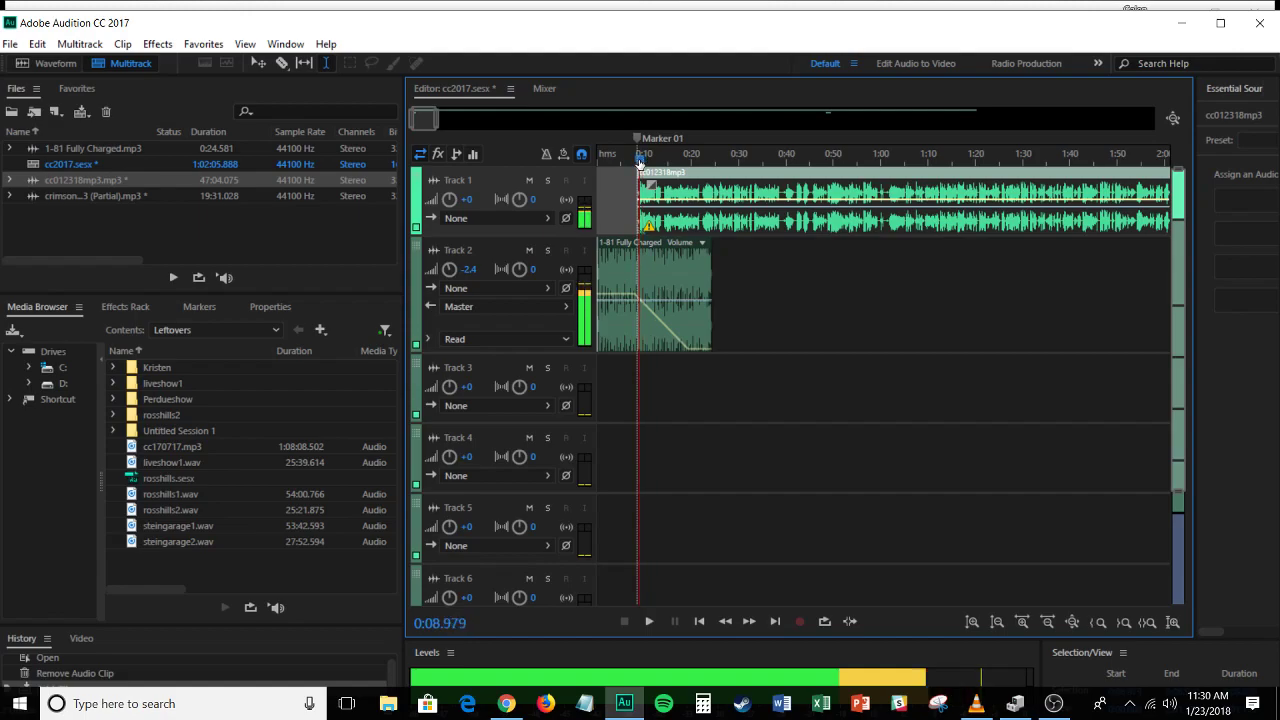
left_click(638, 158)
key("space")
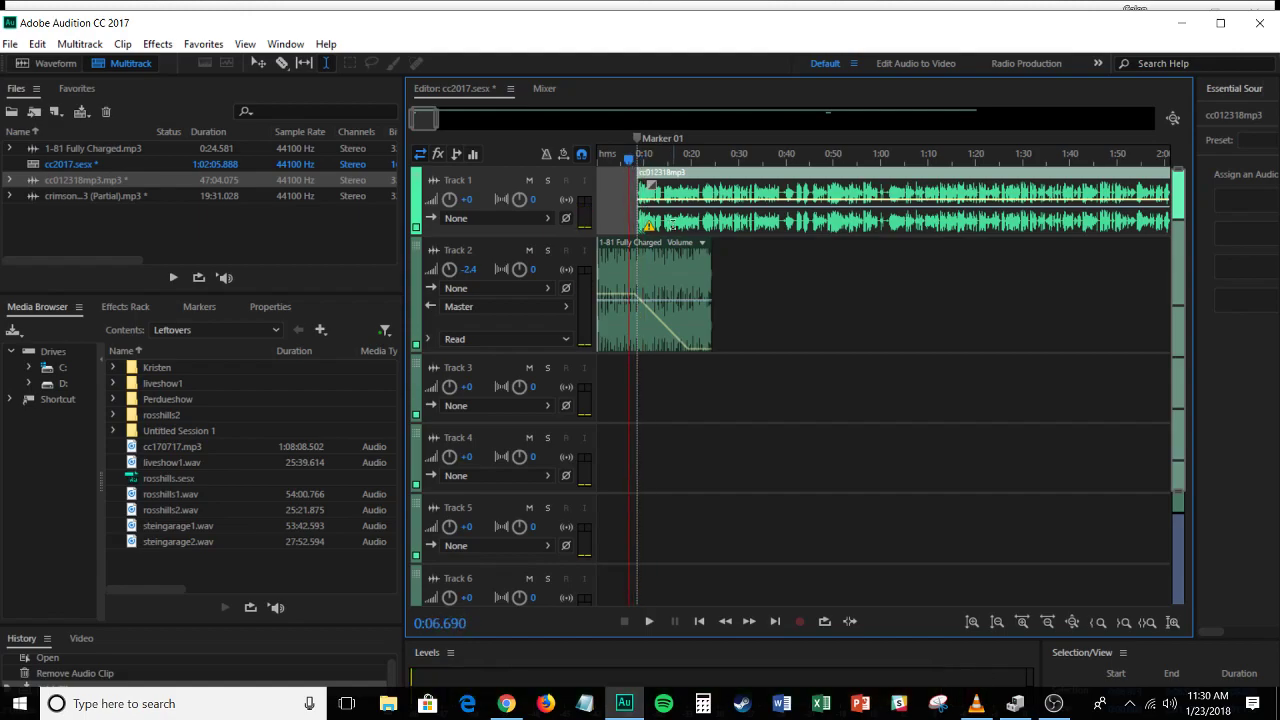
- Scroll to the session end and drag the Fully Charged outro clip on Track 2 to end with the podcast
left_click_drag(428, 119, 848, 122)
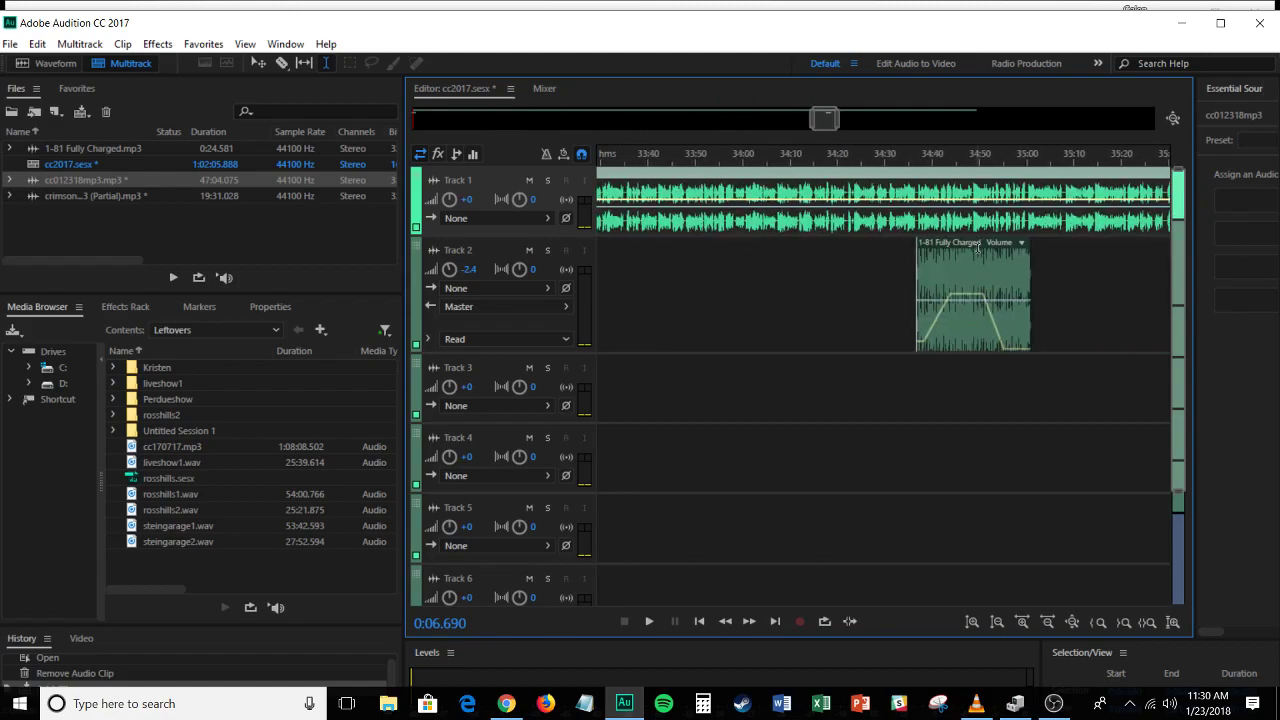
left_click_drag(1015, 260, 1084, 250)
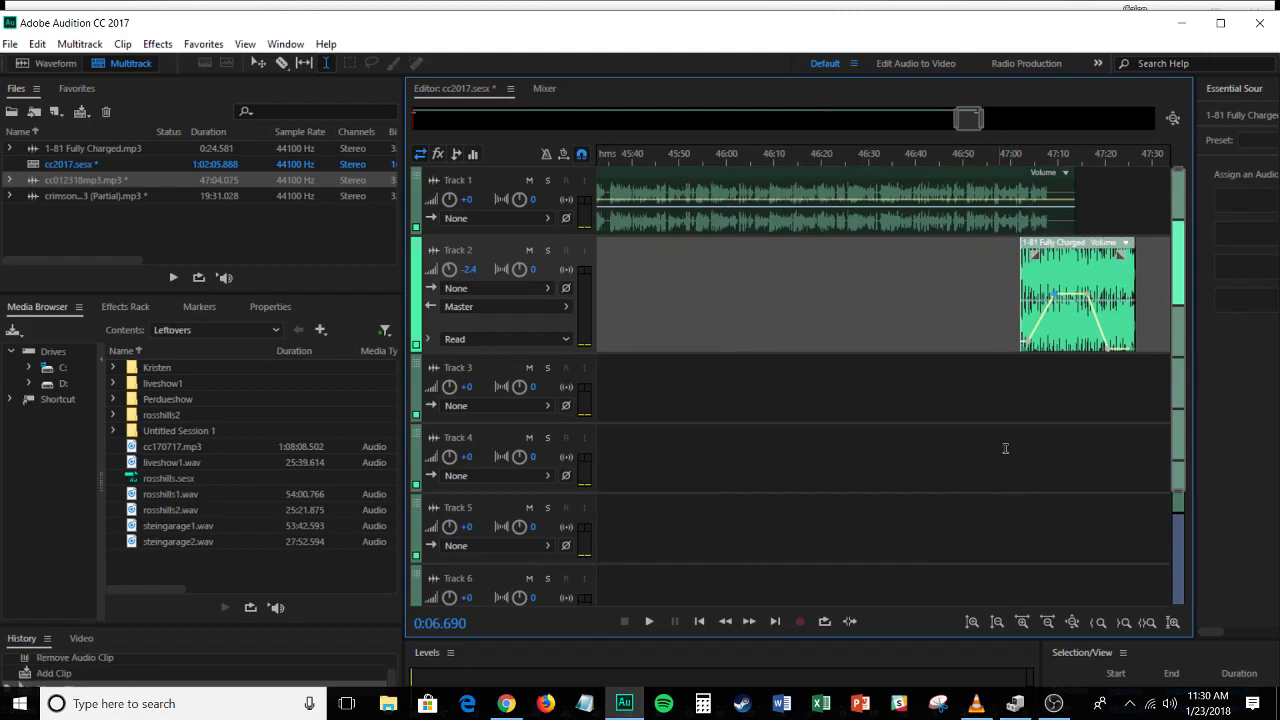
left_click_drag(968, 118, 358, 116)
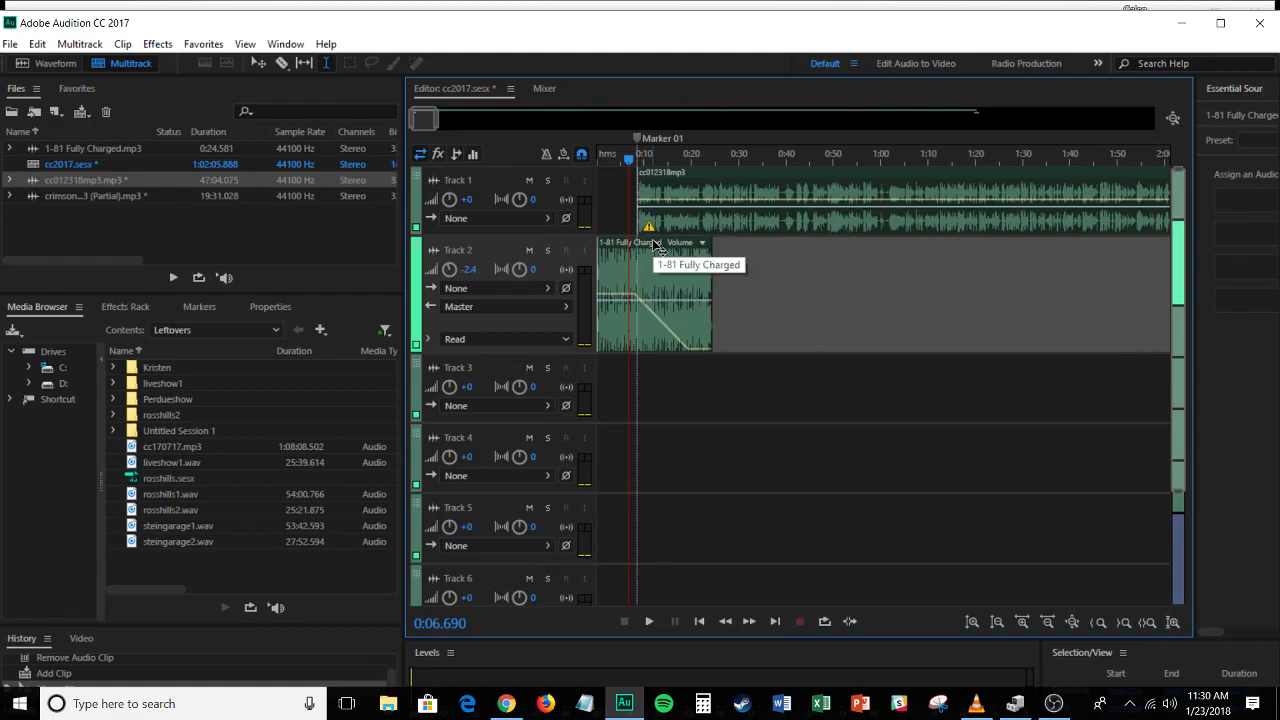
left_click(6, 46)
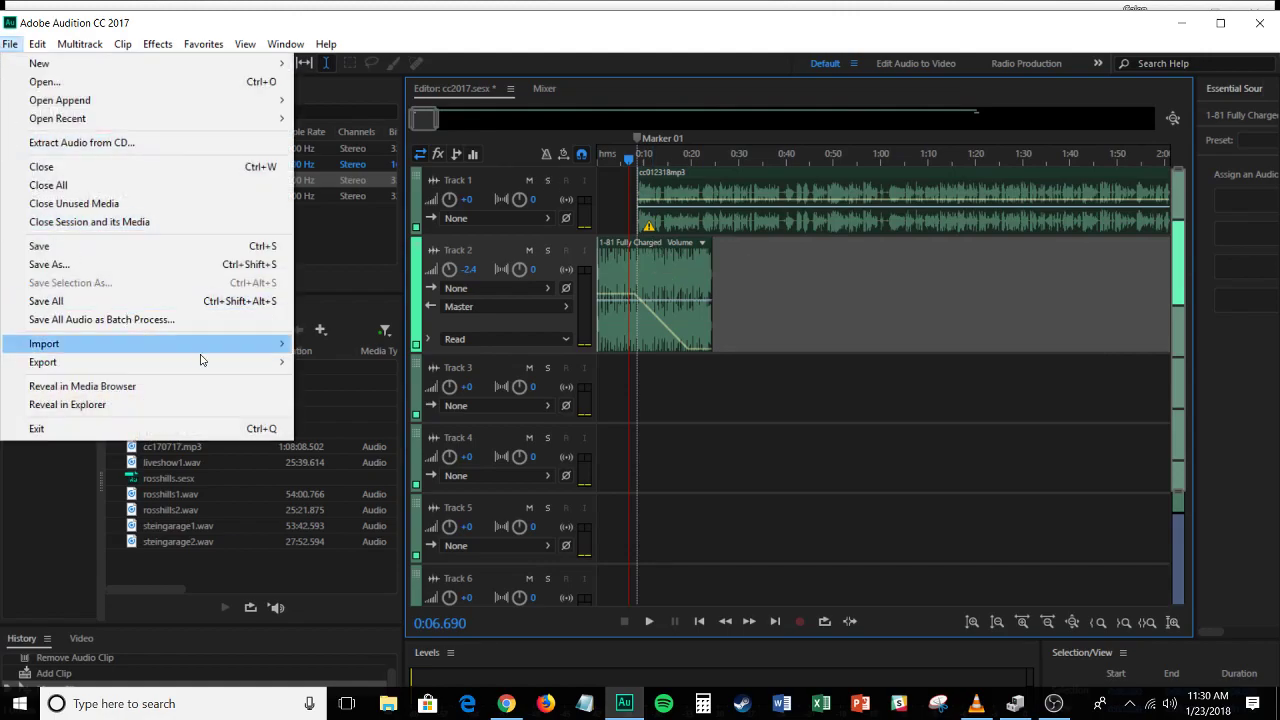
- Choose File > Export > Multitrack Mixdown > Entire Session
mouse_move(222, 365)
mouse_move(459, 439)
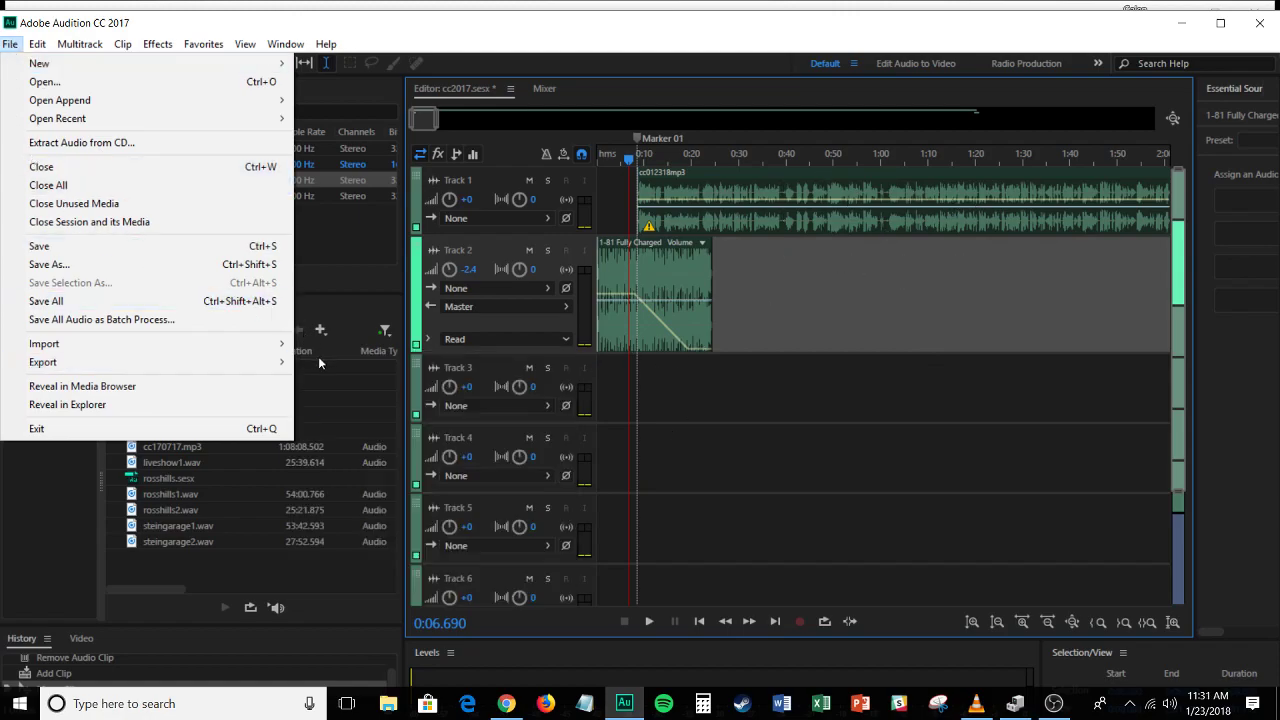
mouse_move(286, 363)
mouse_move(510, 444)
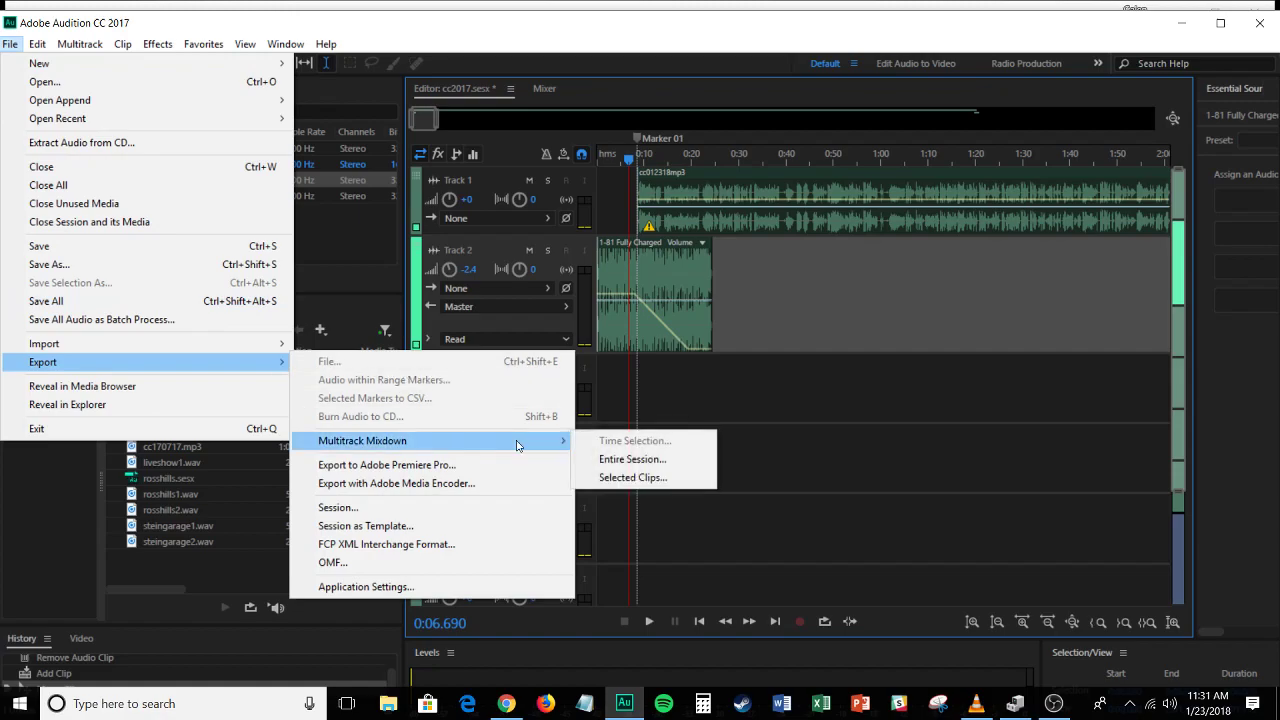
left_click(657, 459)
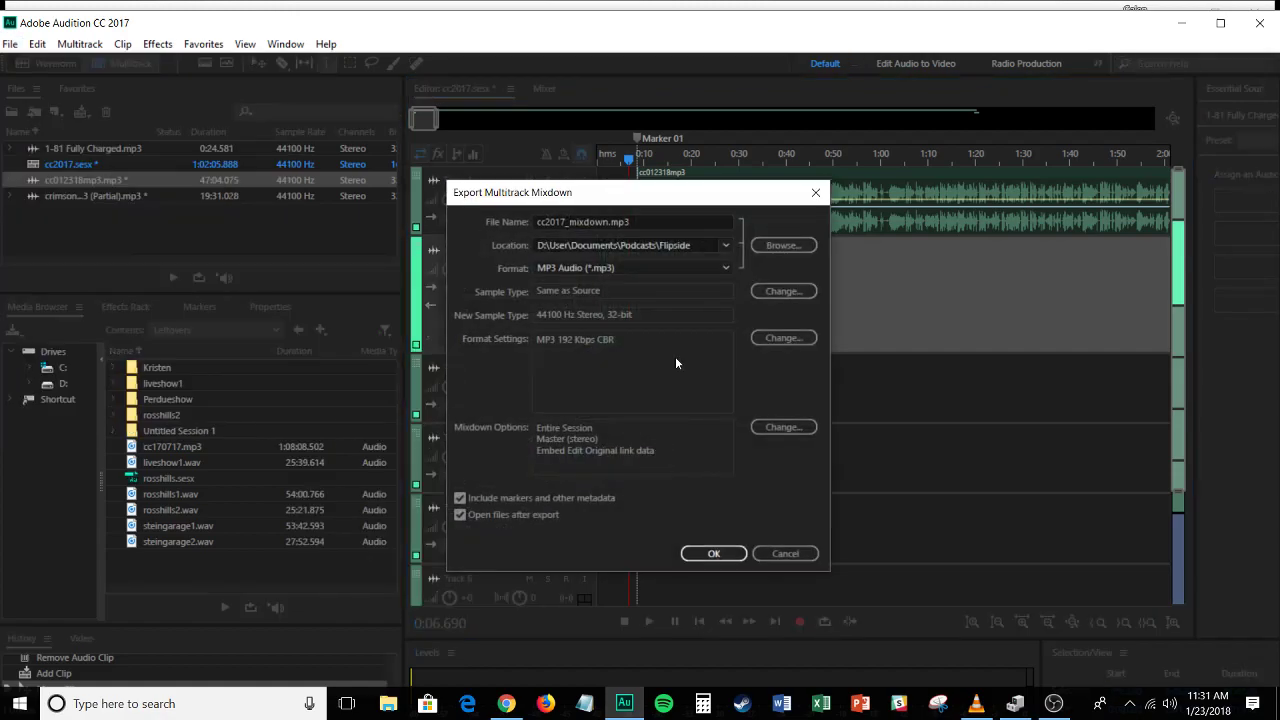
- Rename the mixdown file to cc181023.mp3 and set its location to the CrimsonCast podcasts folder
left_click_drag(612, 222, 544, 224)
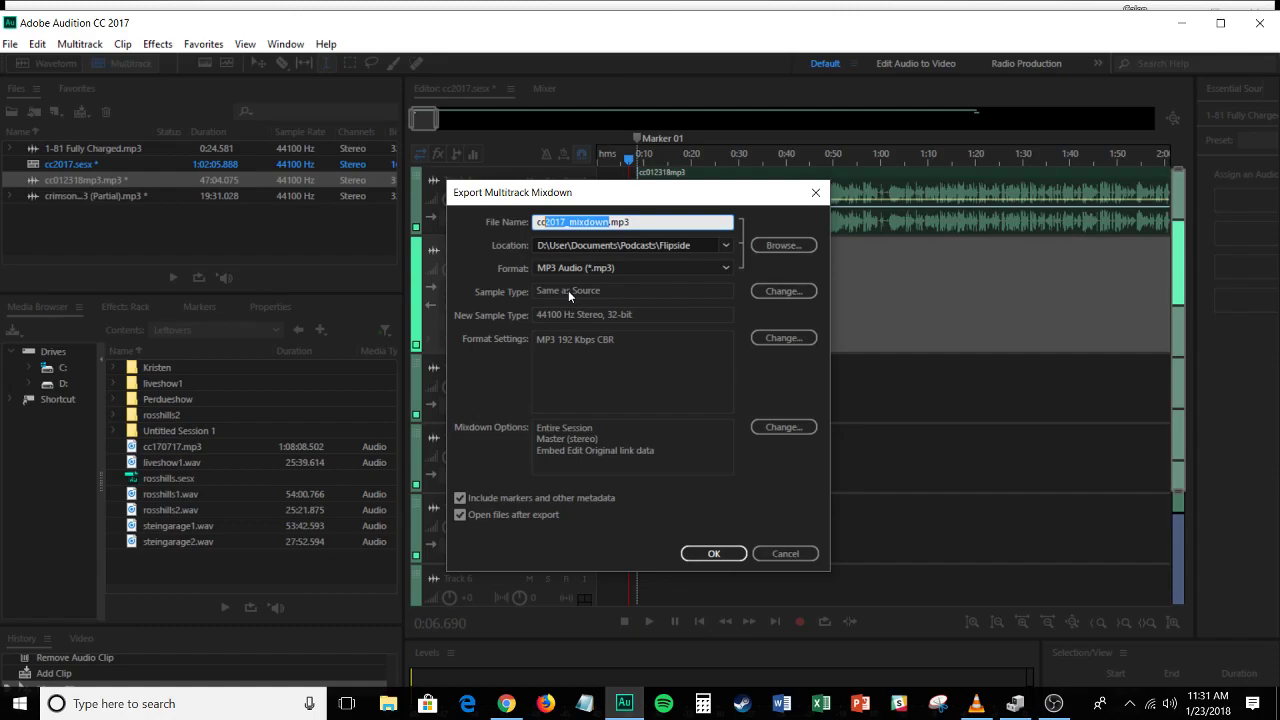
type("181023")
left_click(725, 246)
left_click(648, 281)
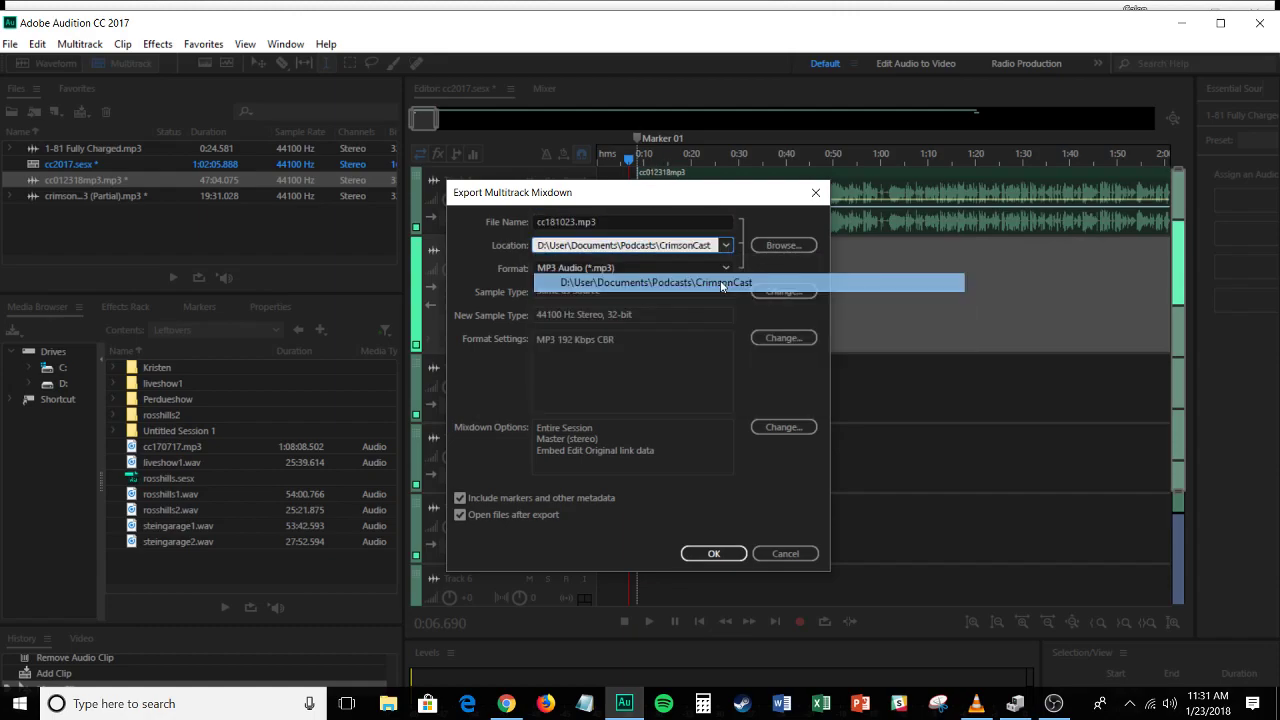
- Change the mixdown source from the stereo master to a mono Master
left_click(783, 428)
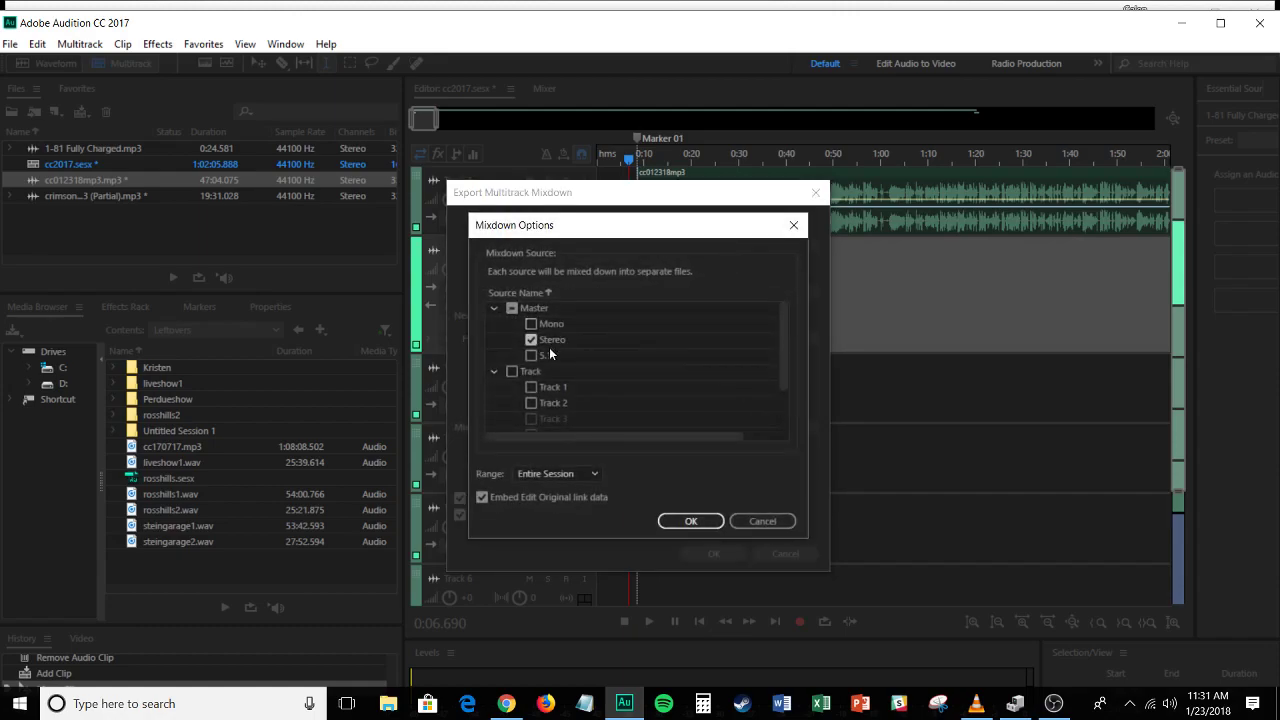
left_click(778, 521)
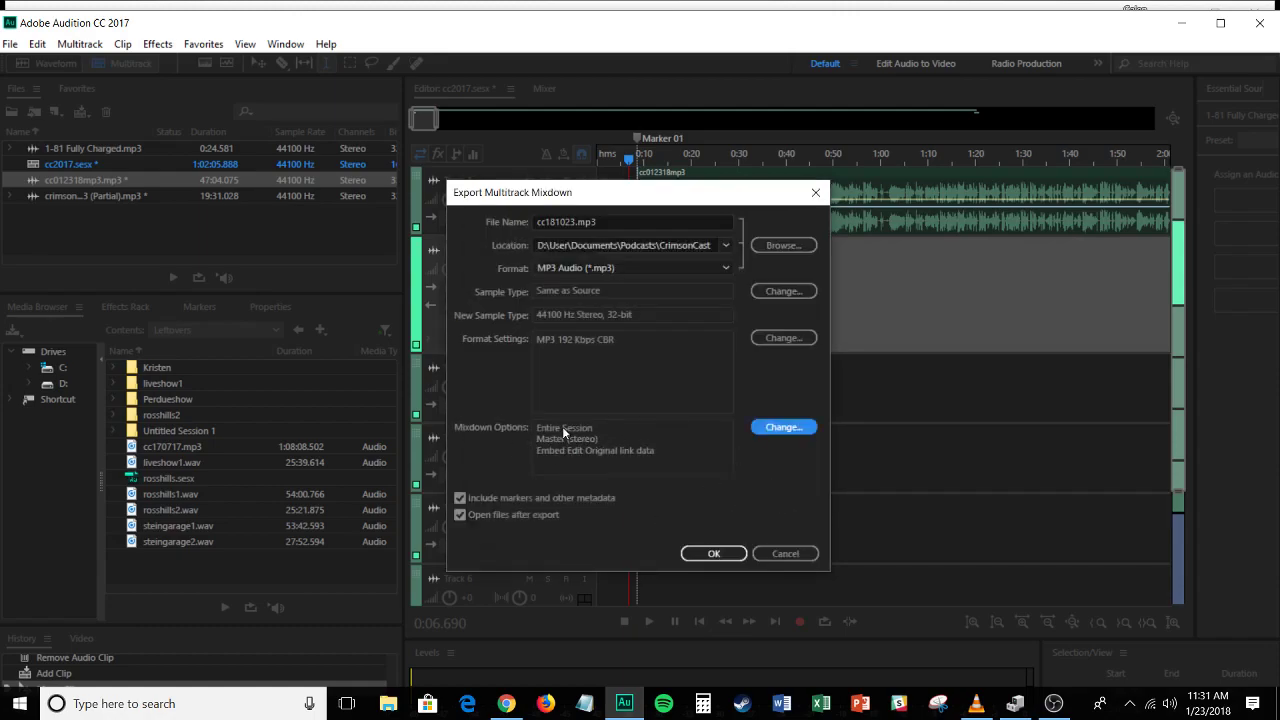
left_click(783, 427)
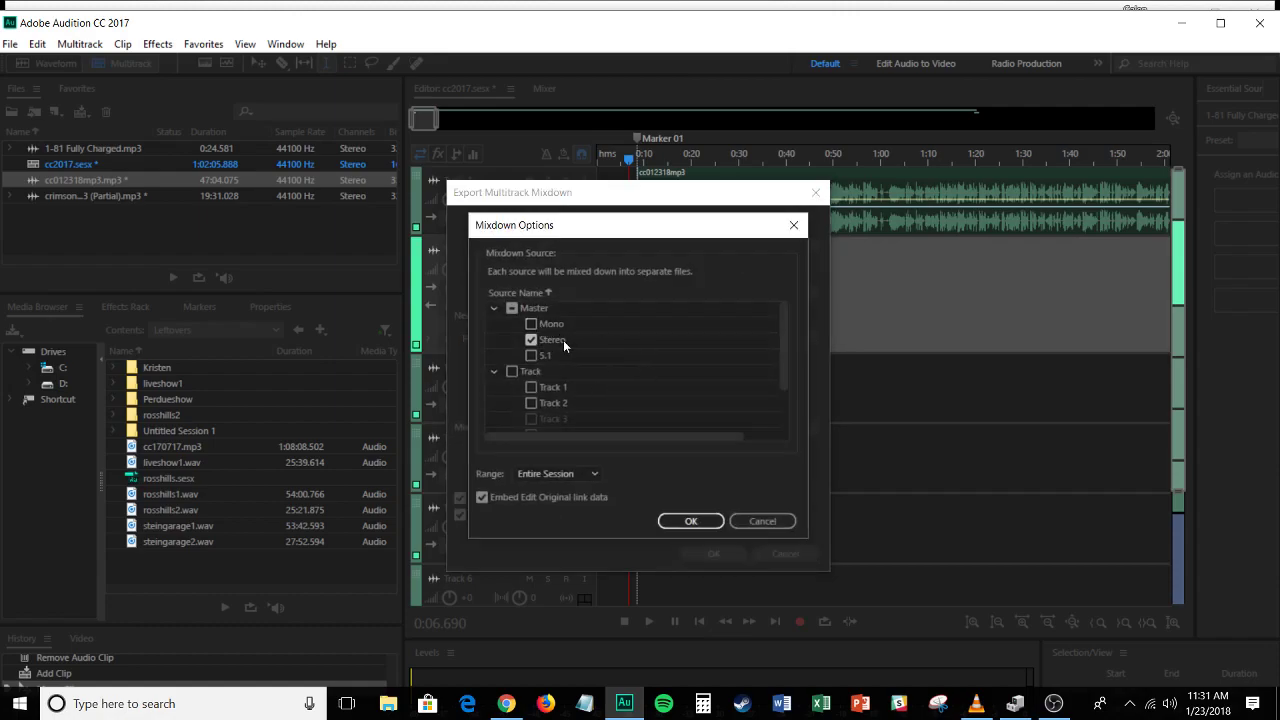
left_click(563, 340)
left_click(552, 324)
left_click(691, 521)
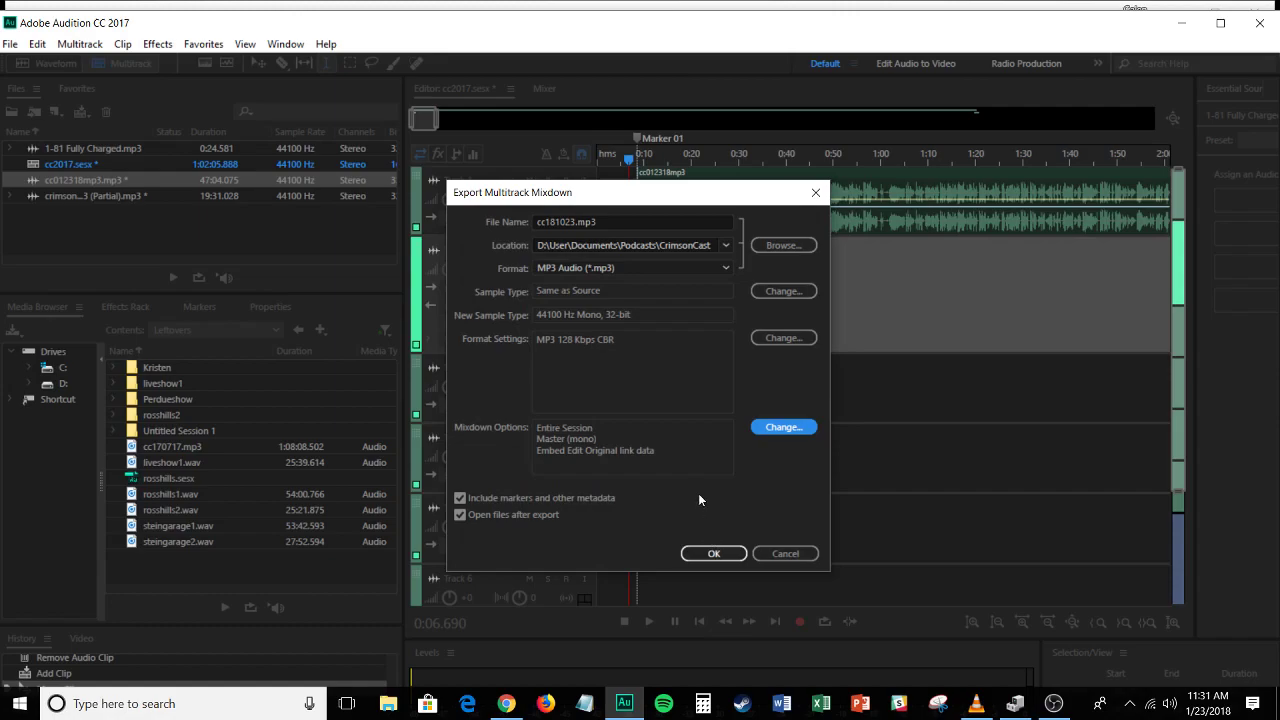
- Set the MP3 format bitrate to 96 Kbps constant bitrate
left_click(784, 337)
left_click(630, 384)
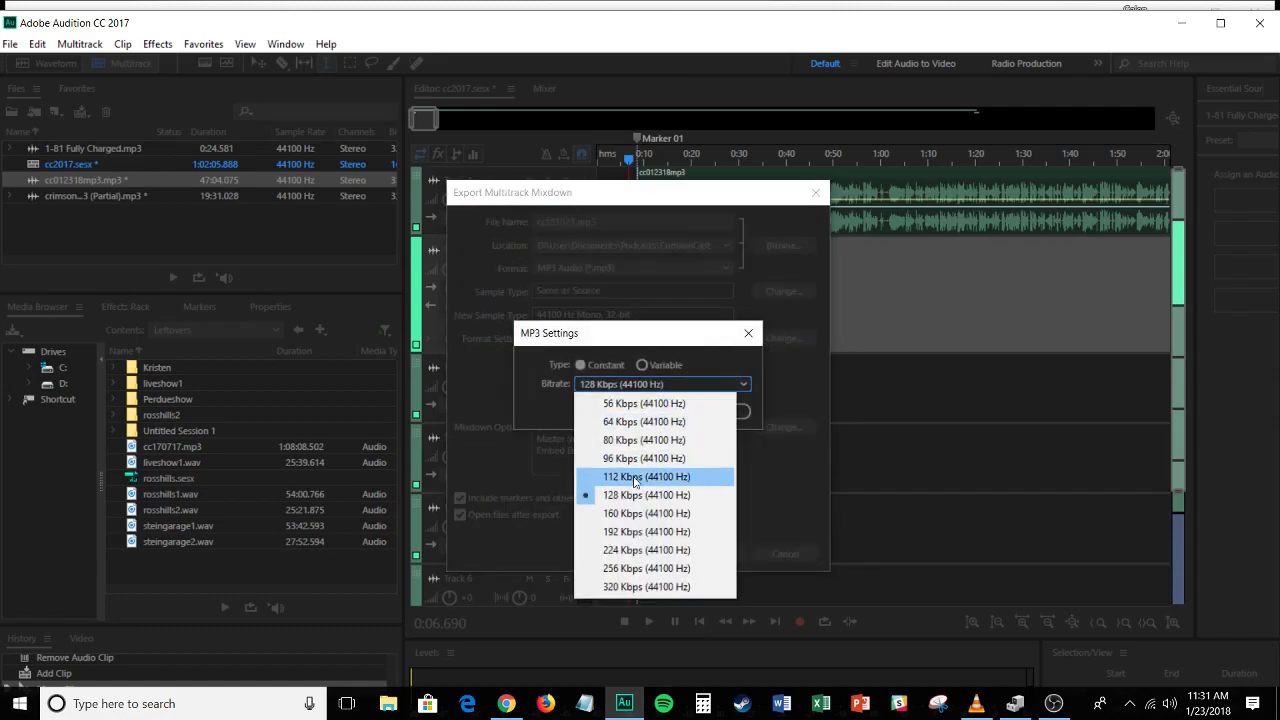
left_click(644, 458)
left_click(643, 410)
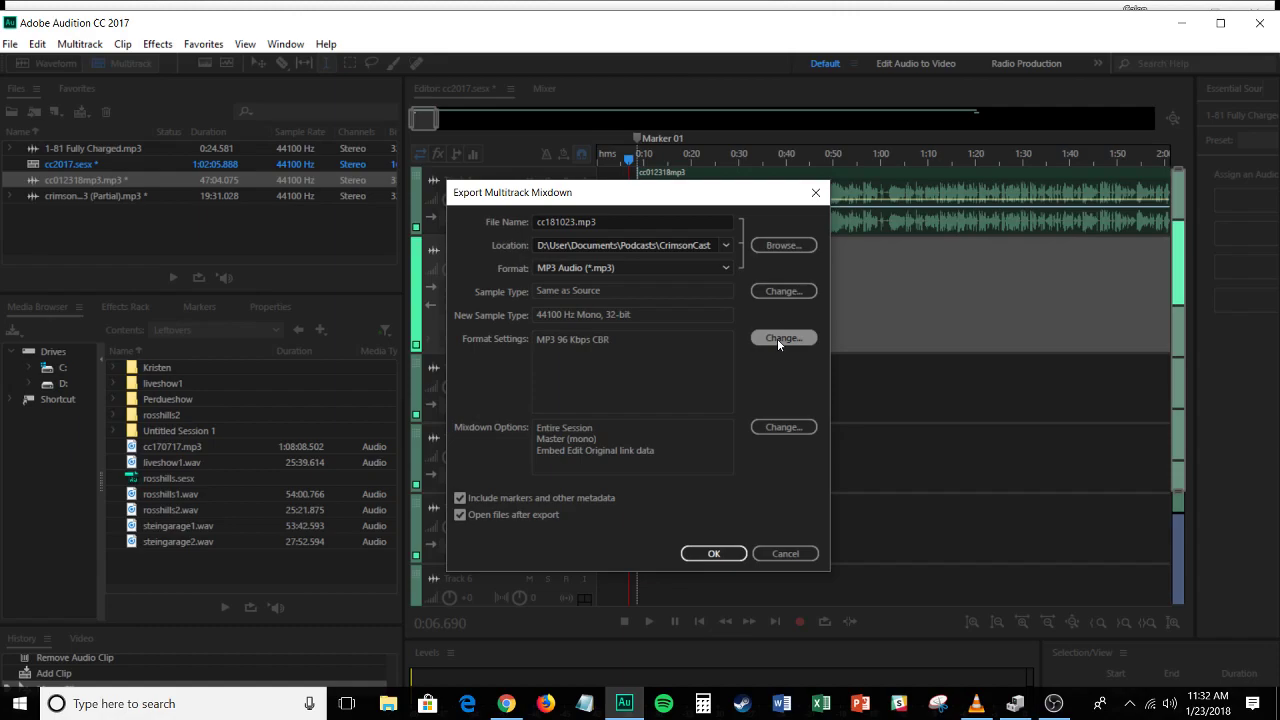
- Recheck the mixdown and MP3 settings, keeping the mono Master at 96 Kbps
left_click(786, 426)
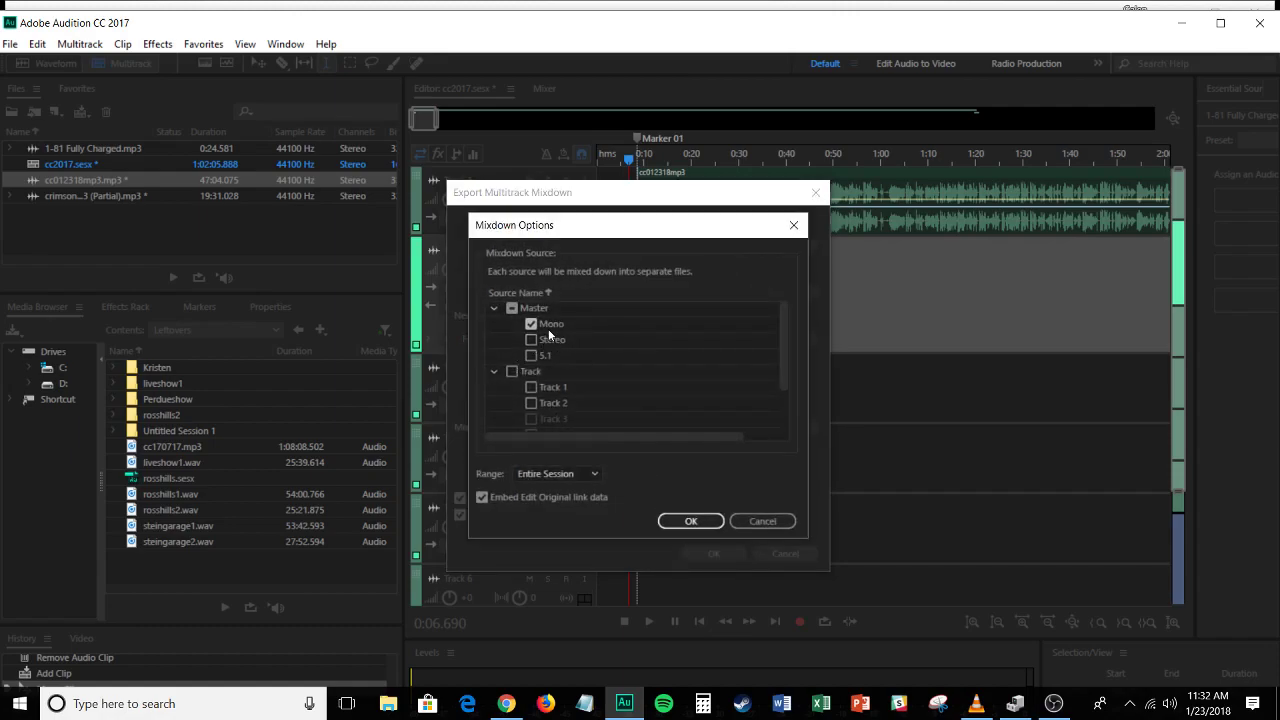
left_click(689, 522)
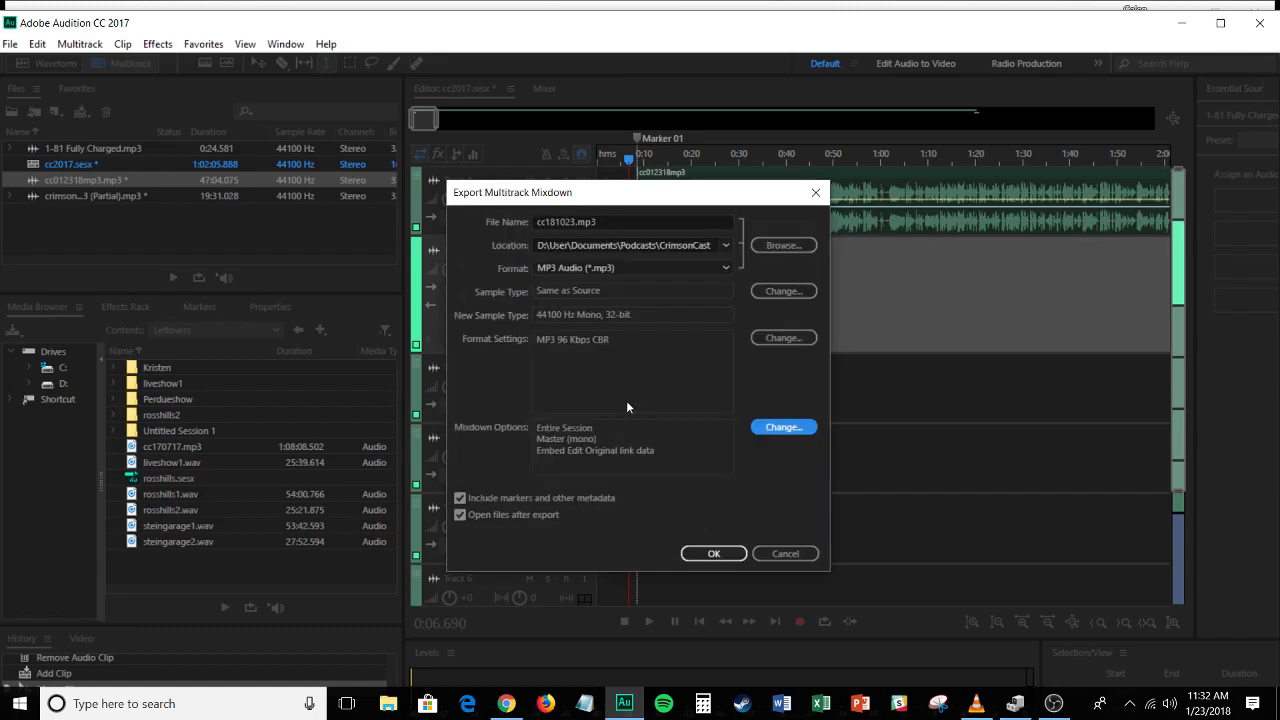
left_click(783, 338)
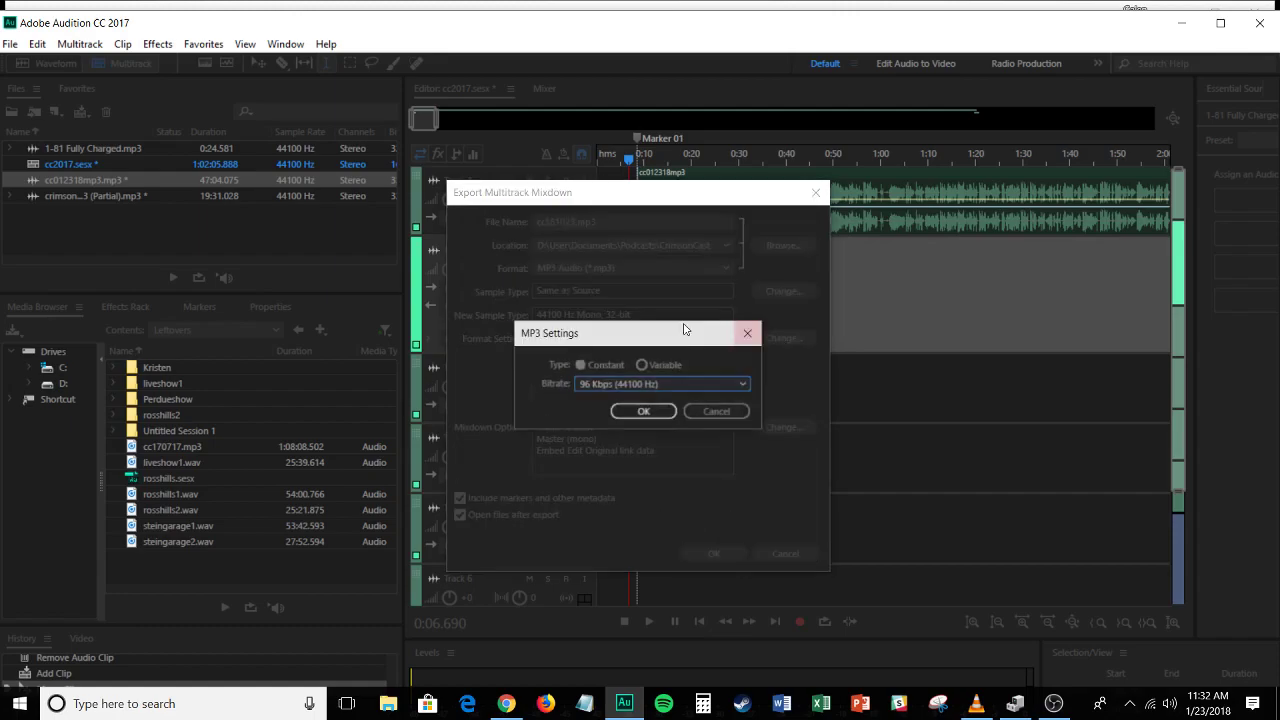
left_click(644, 412)
left_click(783, 338)
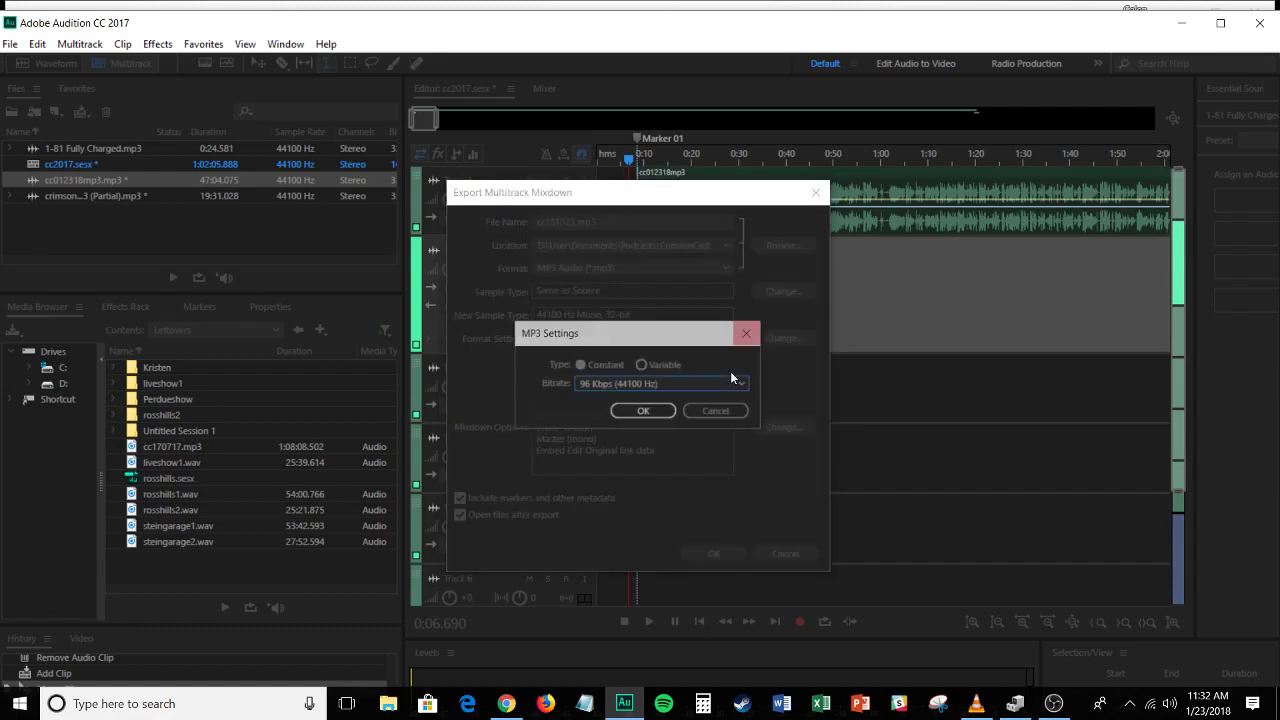
left_click(730, 384)
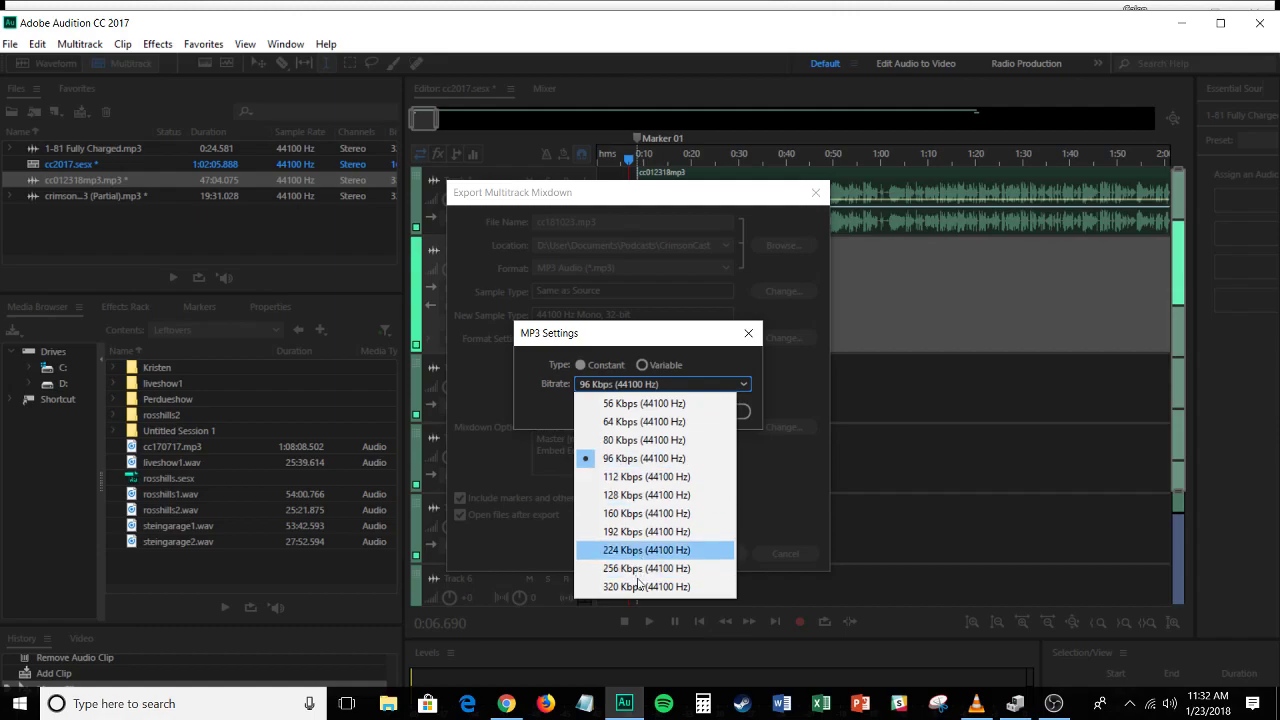
left_click(760, 465)
left_click(715, 413)
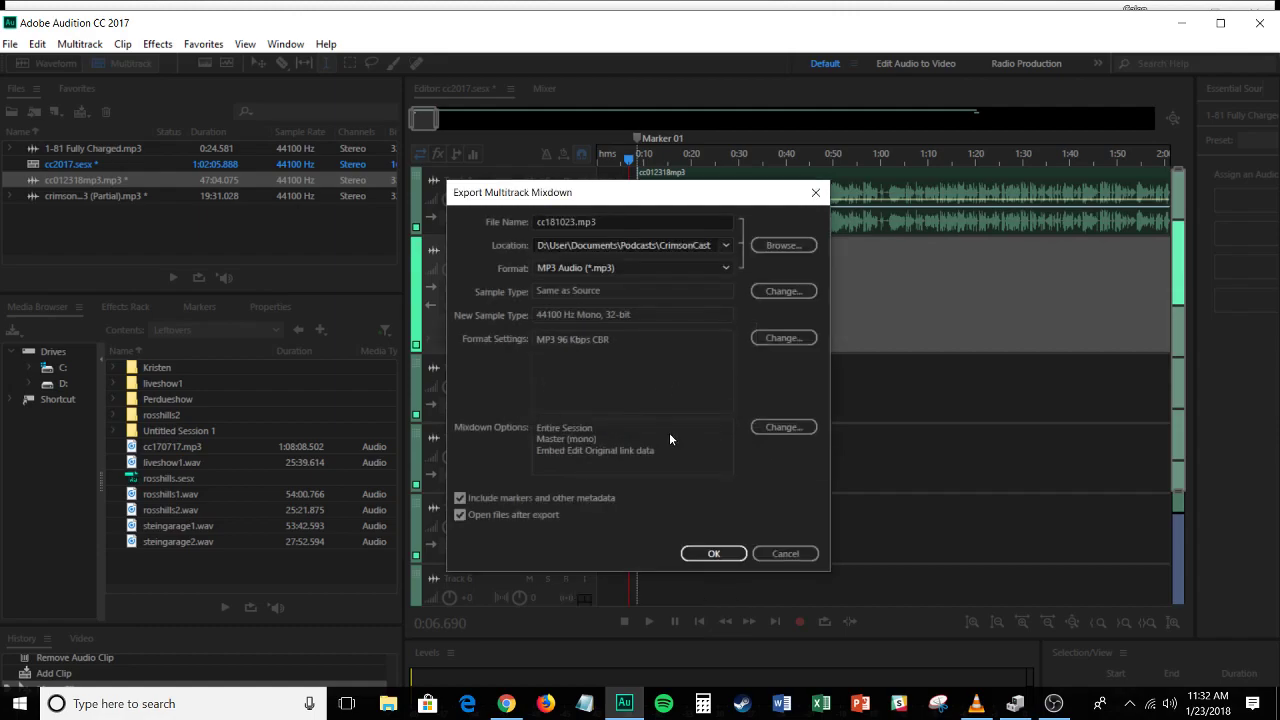
- Start exporting the mono 96 Kbps mixdown as cc181023.mp3
left_click(713, 555)
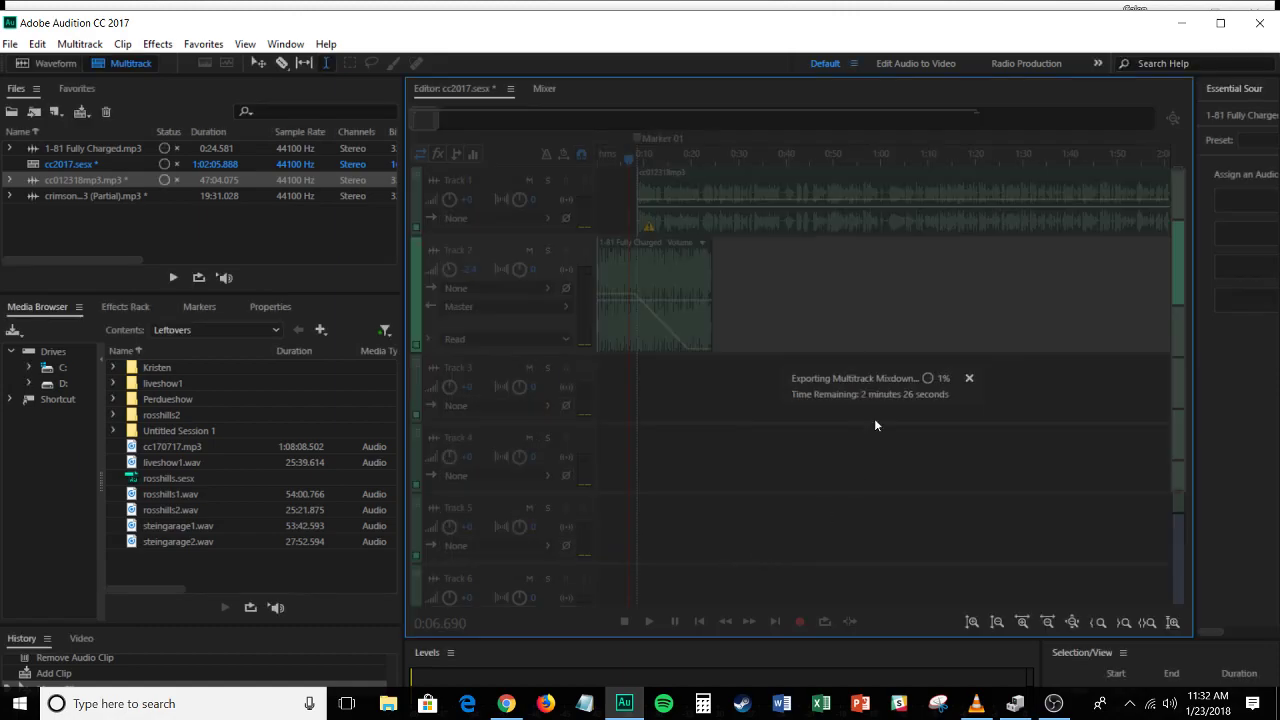